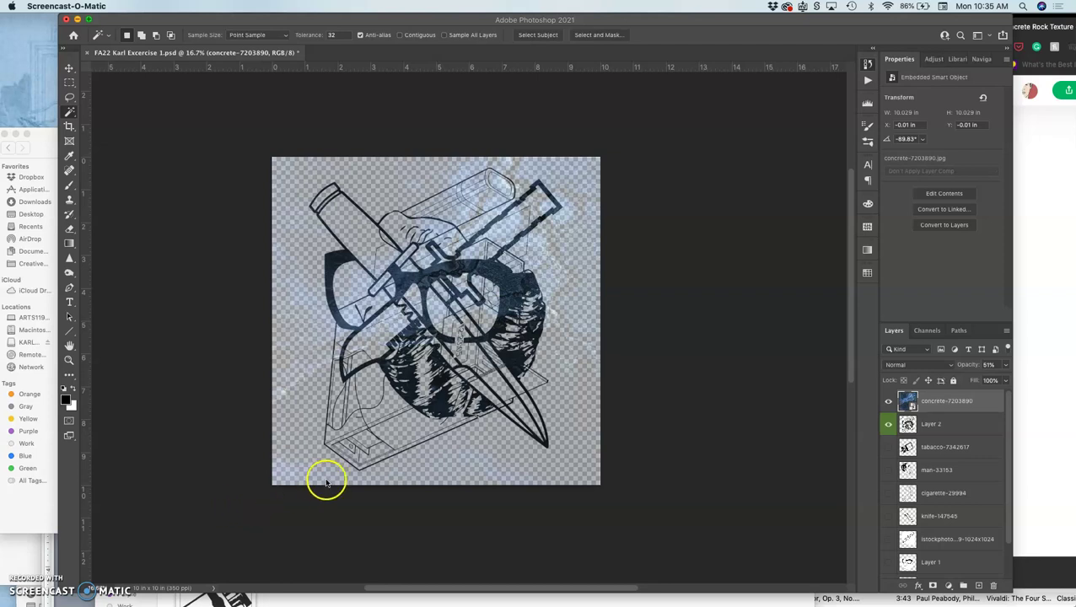
Step: Raise the concrete texture layer's opacity to 100%
{"action": "left_click", "coordinate": [951, 403]}
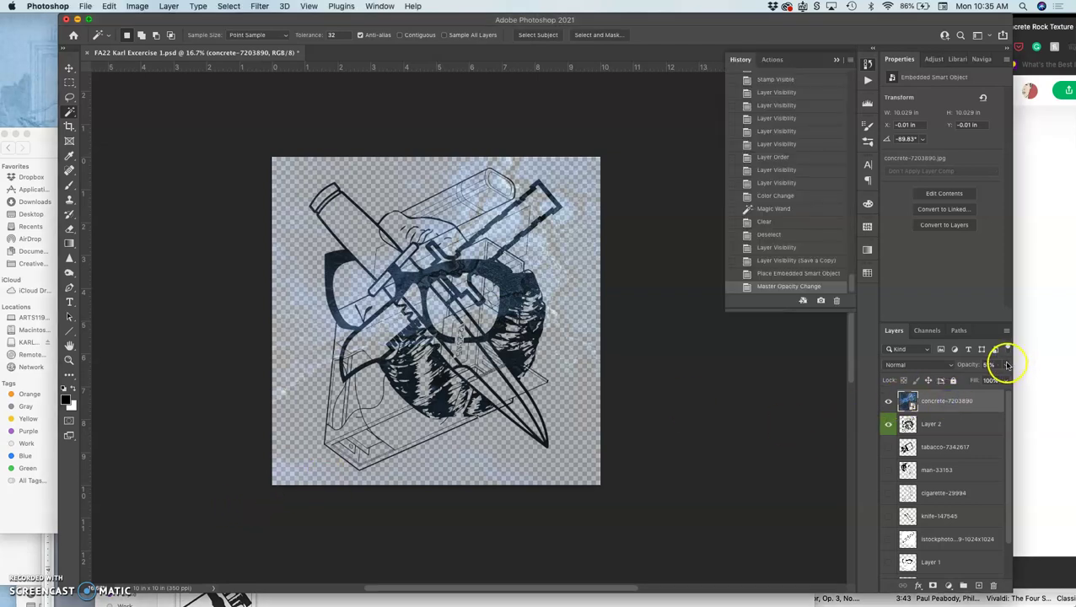
{"action": "left_click", "coordinate": [1006, 365]}
{"action": "left_click_drag", "start_coordinate": [978, 378], "coordinate": [1042, 376]}
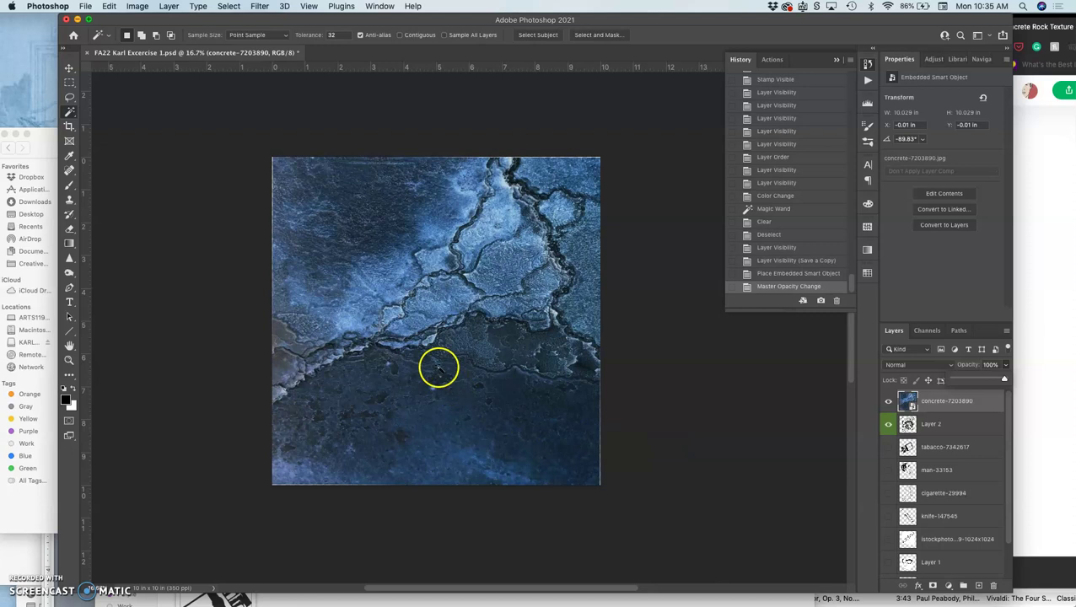
Step: Rasterize the concrete-7203890 smart object into a pixel layer
{"action": "left_click", "coordinate": [46, 149]}
{"action": "left_click", "coordinate": [715, 271]}
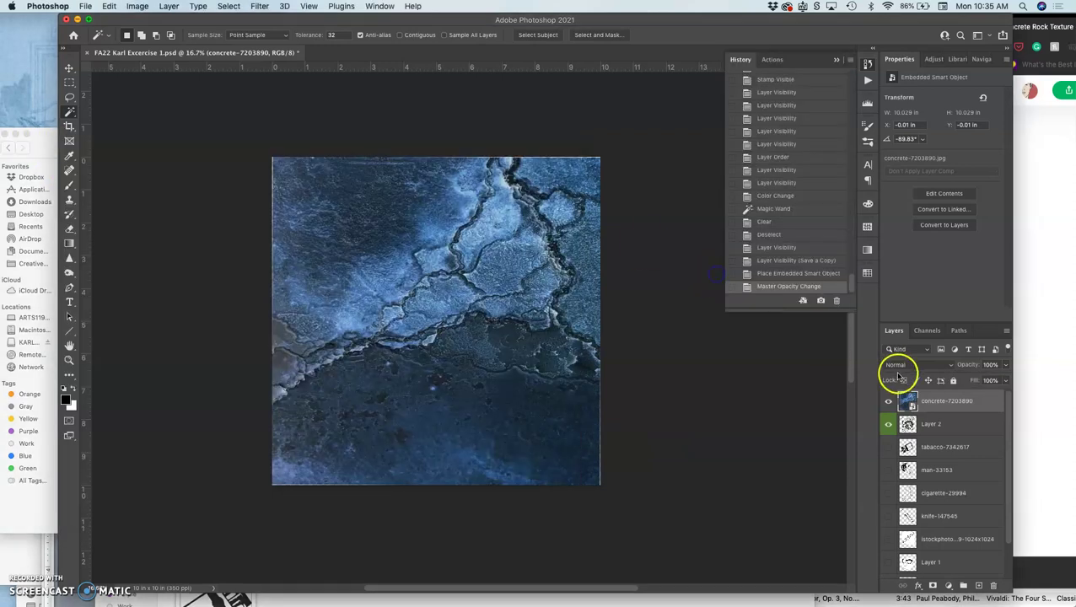
{"action": "right_click", "coordinate": [933, 408]}
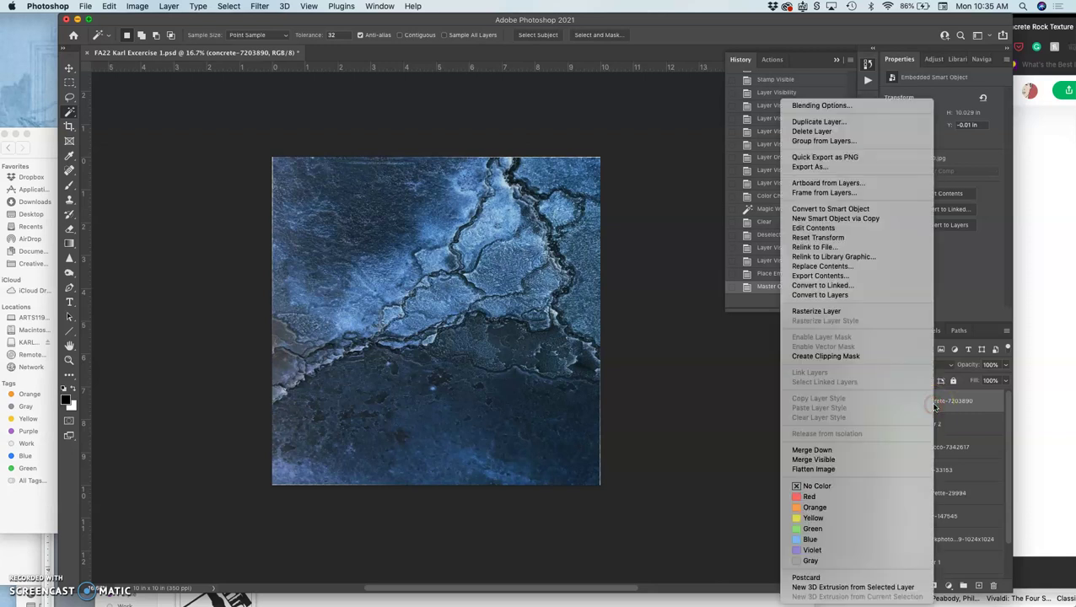
{"action": "left_click", "coordinate": [832, 314]}
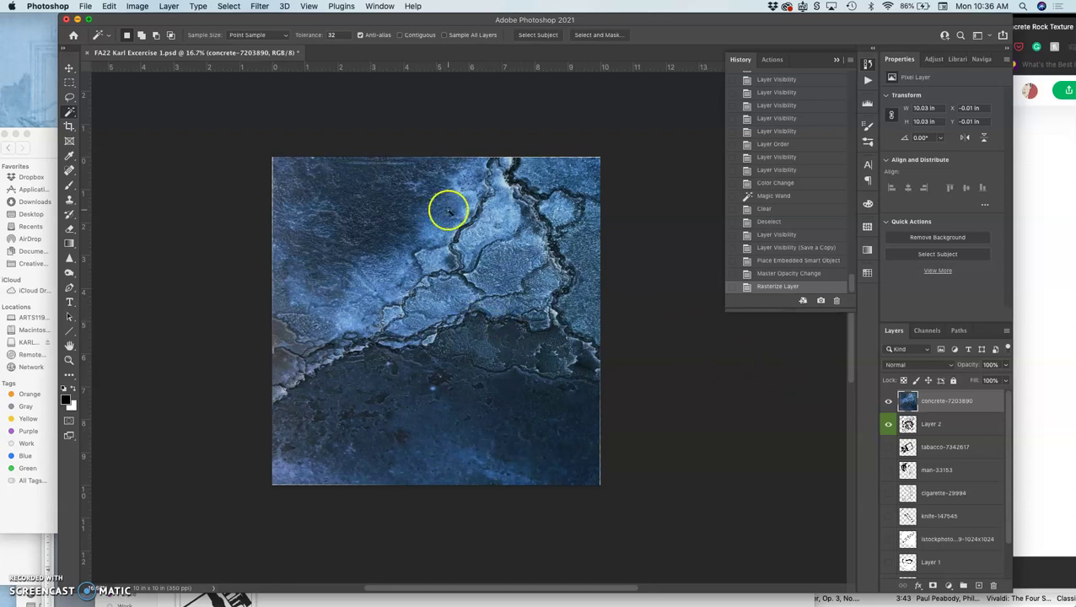
Step: Apply Levels to the concrete-7203890 layer with the midtone value at 0.88
{"action": "left_click", "coordinate": [138, 7]}
{"action": "mouse_move", "coordinate": [149, 36]}
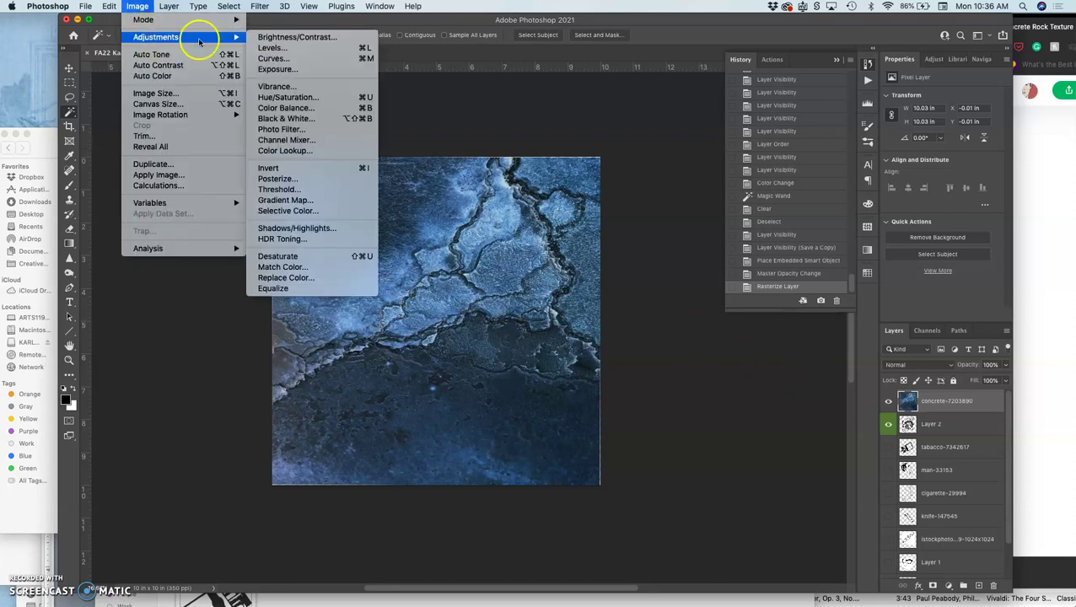
{"action": "left_click", "coordinate": [265, 52]}
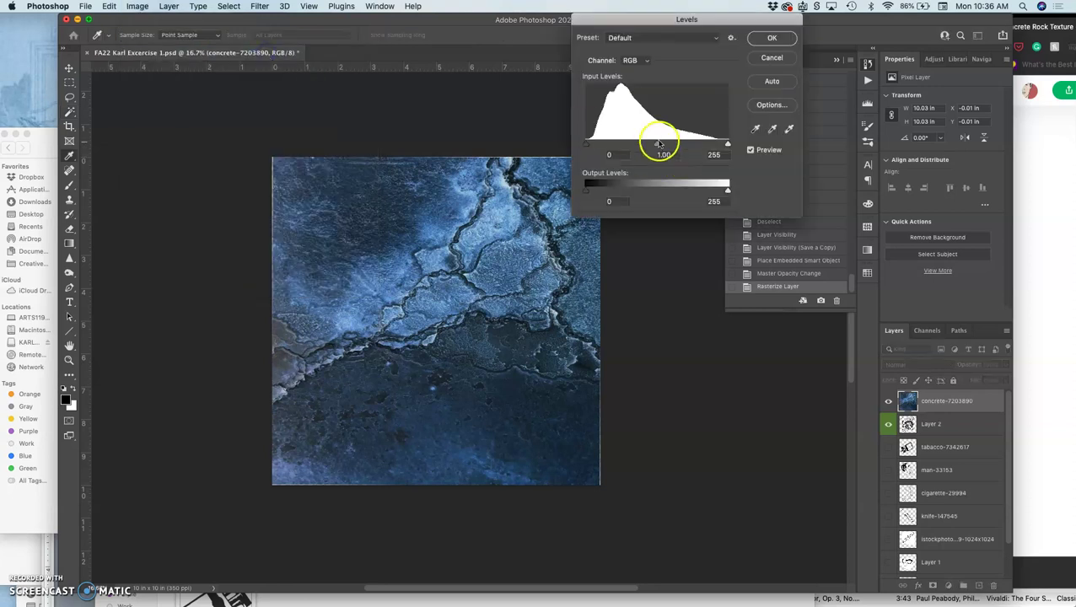
{"action": "left_click_drag", "start_coordinate": [656, 145], "coordinate": [679, 143]}
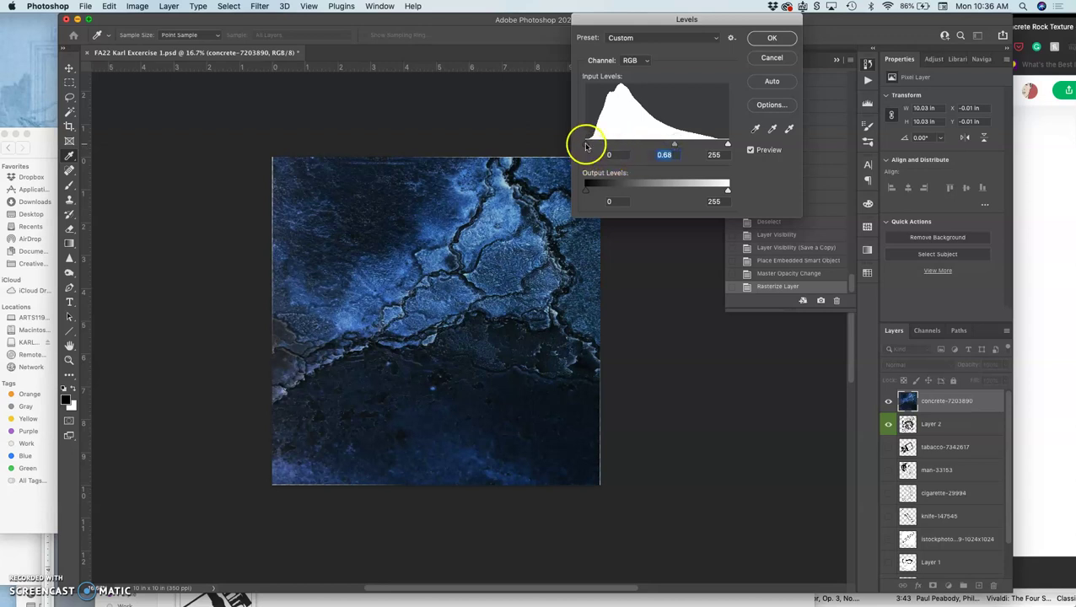
{"action": "left_click_drag", "start_coordinate": [593, 145], "coordinate": [558, 142]}
{"action": "left_click_drag", "start_coordinate": [673, 145], "coordinate": [663, 147]}
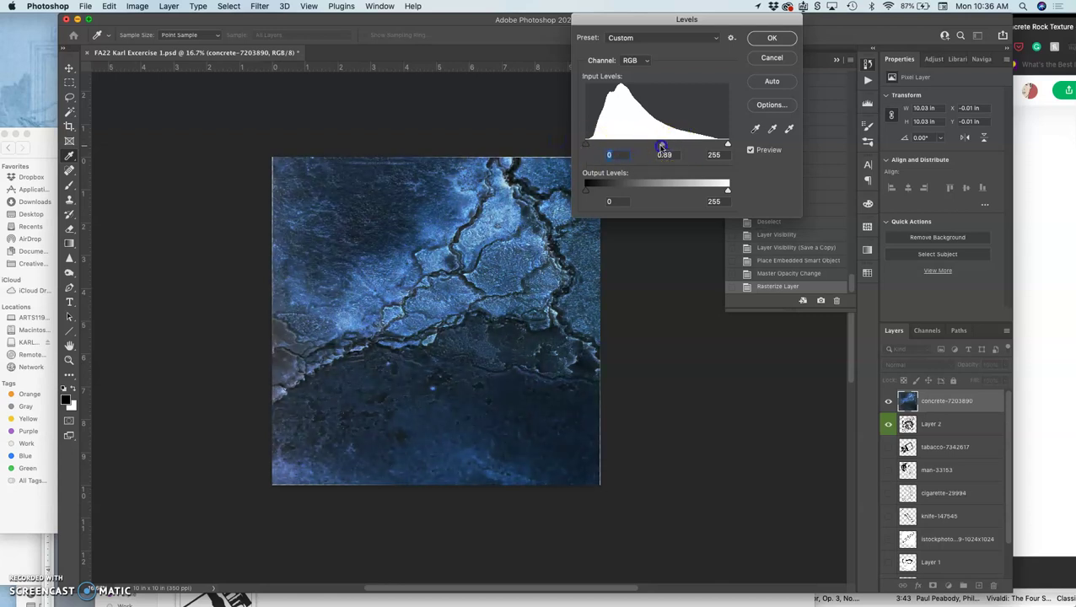
{"action": "left_click", "coordinate": [771, 38]}
Step: Apply Hue/Saturation to the concrete layer with Hue -12 and Saturation -26
{"action": "left_click", "coordinate": [138, 7]}
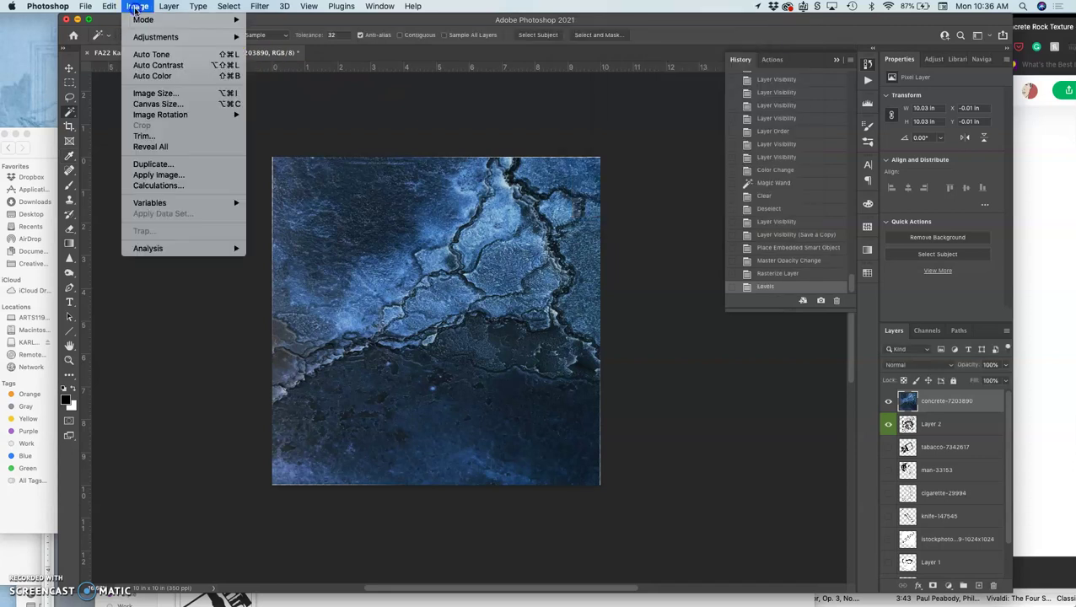
{"action": "mouse_move", "coordinate": [145, 39]}
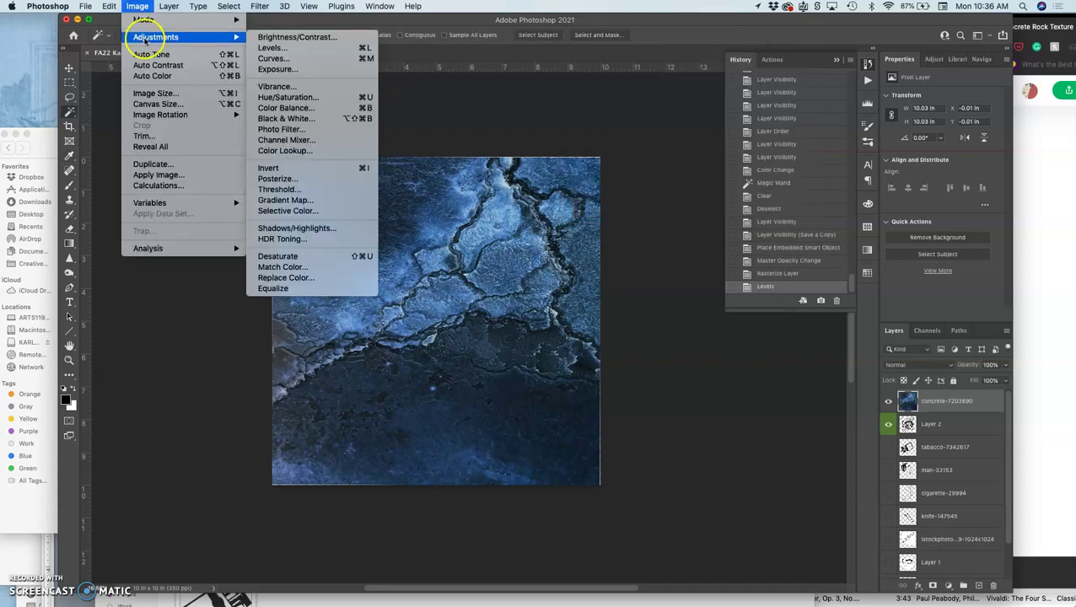
{"action": "left_click", "coordinate": [270, 98]}
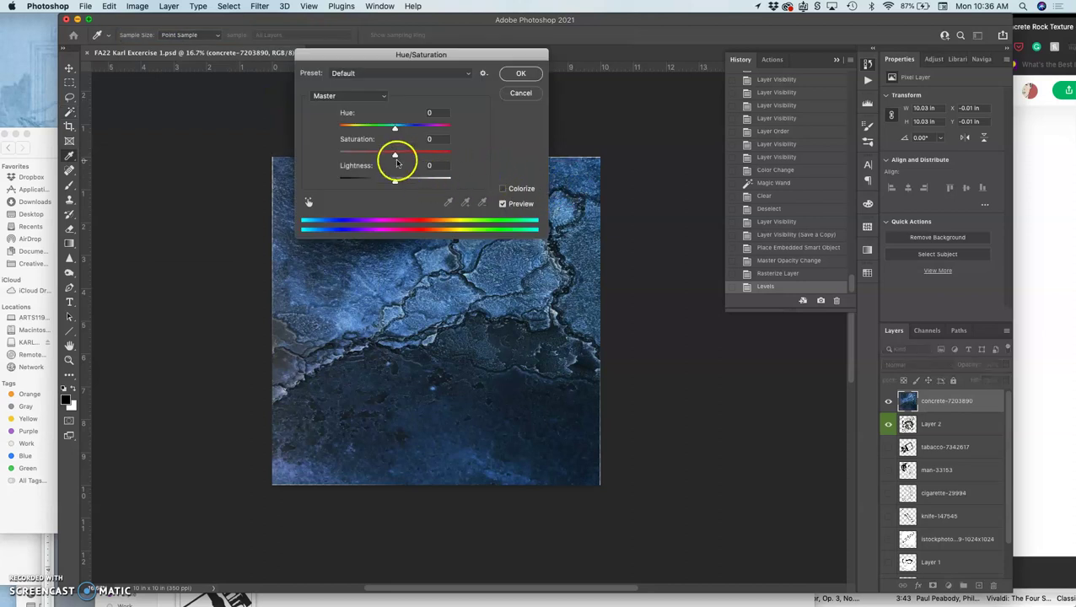
{"action": "left_click_drag", "start_coordinate": [394, 155], "coordinate": [392, 130]}
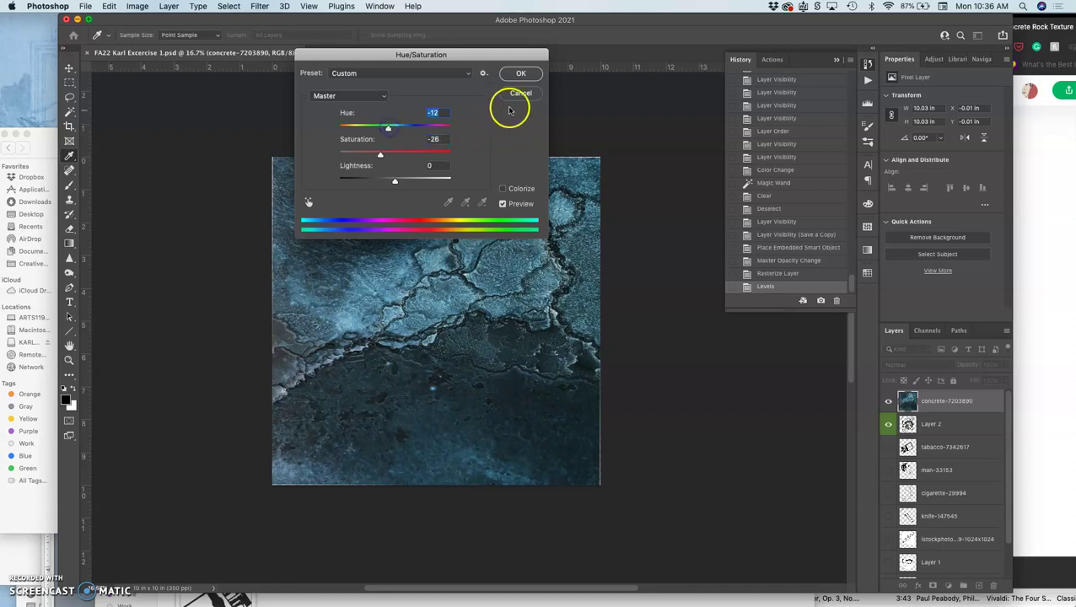
{"action": "left_click", "coordinate": [521, 74]}
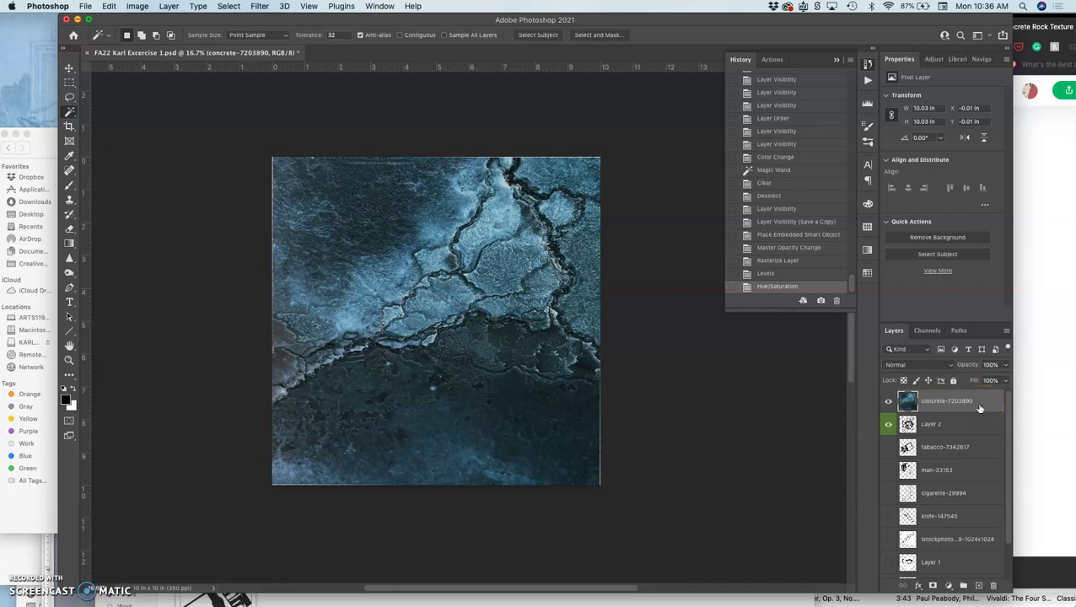
Step: Add a new layer above the concrete and pick the purple-to-orange gradient preset
{"action": "left_click", "coordinate": [978, 585]}
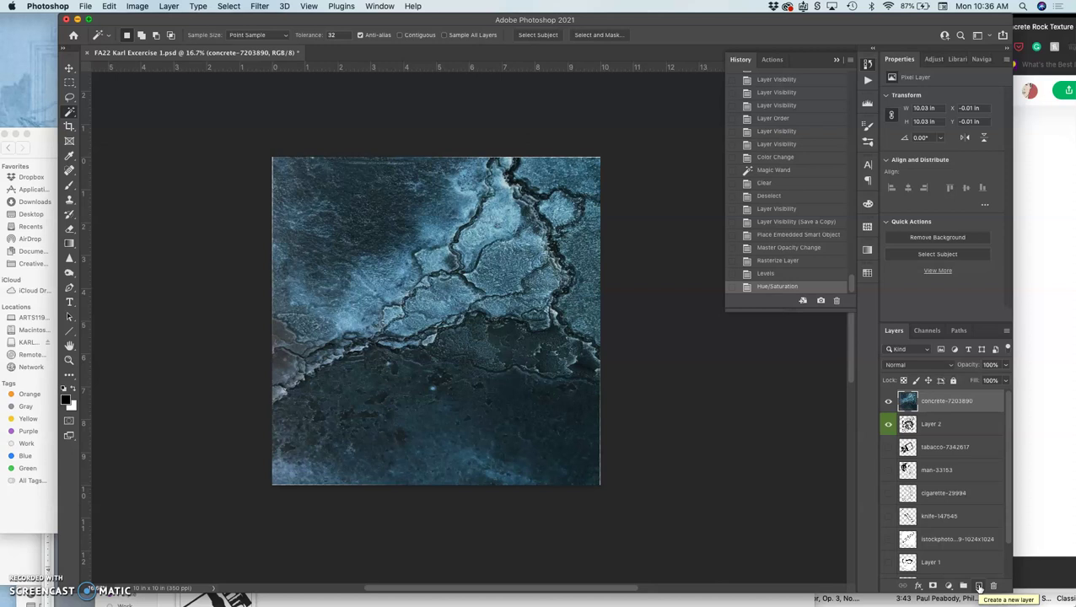
{"action": "left_click", "coordinate": [990, 585]}
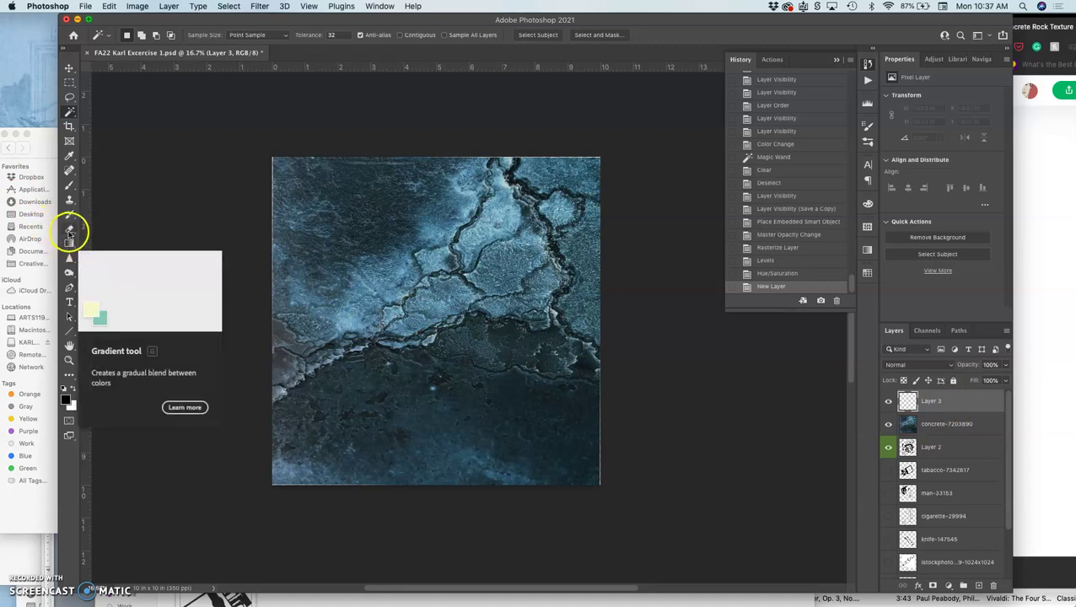
{"action": "left_click", "coordinate": [69, 246]}
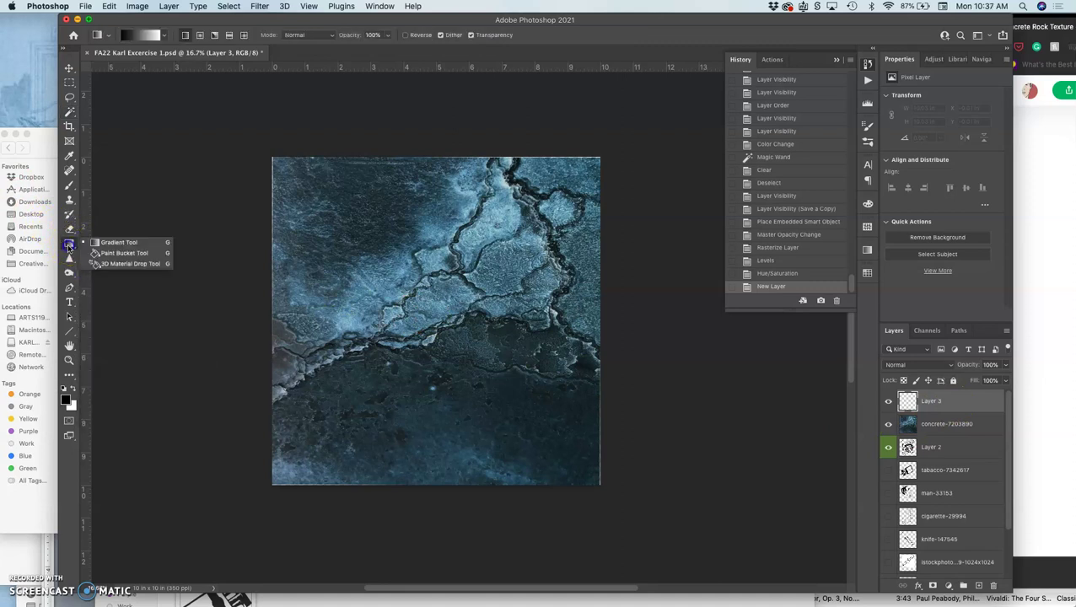
{"action": "left_click", "coordinate": [163, 36]}
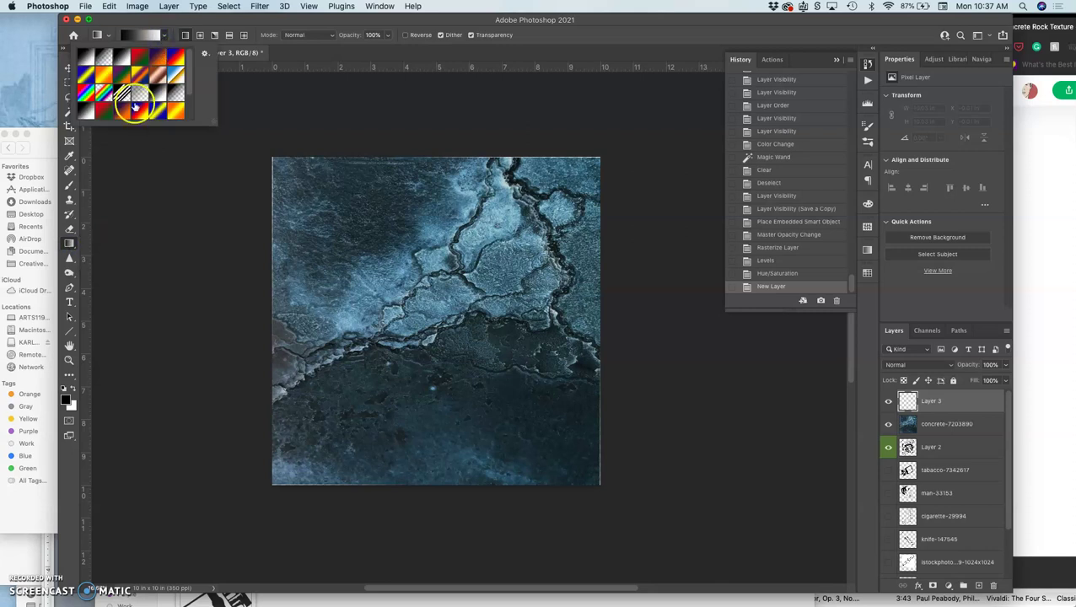
{"action": "left_click", "coordinate": [156, 59]}
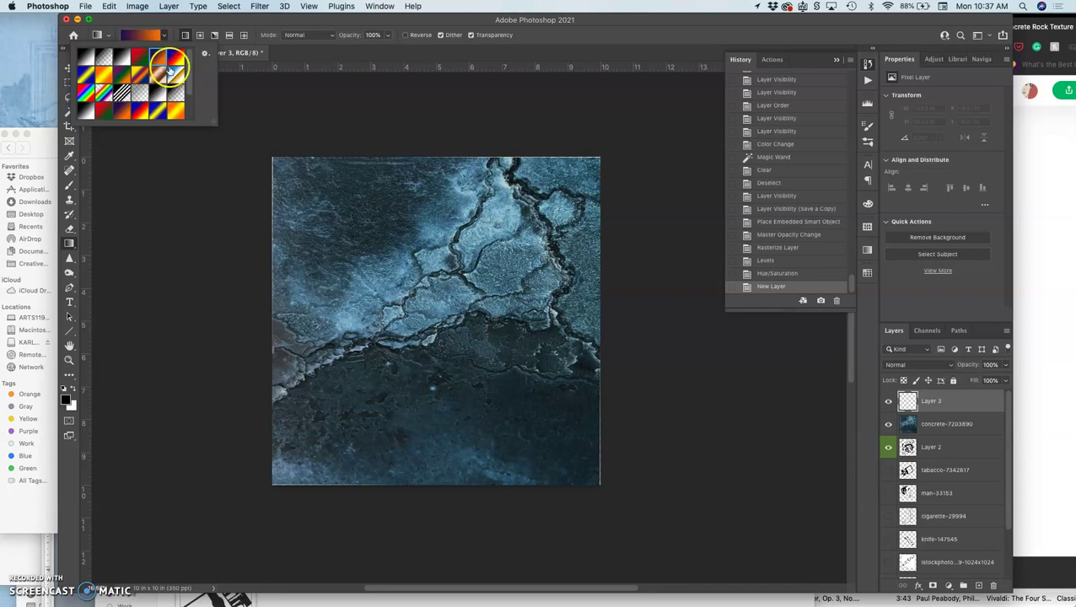
Step: Fill the new layer with a diagonal gradient from top-left to bottom-right
{"action": "left_click", "coordinate": [302, 135]}
{"action": "left_click_drag", "start_coordinate": [302, 135], "coordinate": [563, 505]}
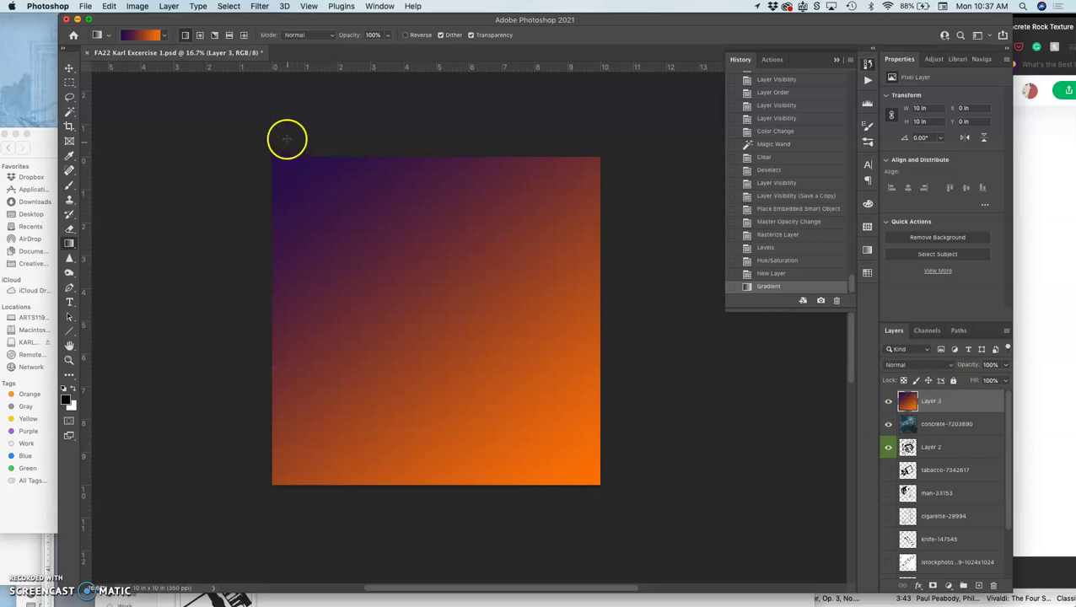
{"action": "left_click_drag", "start_coordinate": [286, 139], "coordinate": [632, 540]}
{"action": "scroll", "coordinate": [646, 435], "scroll_direction": "up", "scroll_amount": 5}
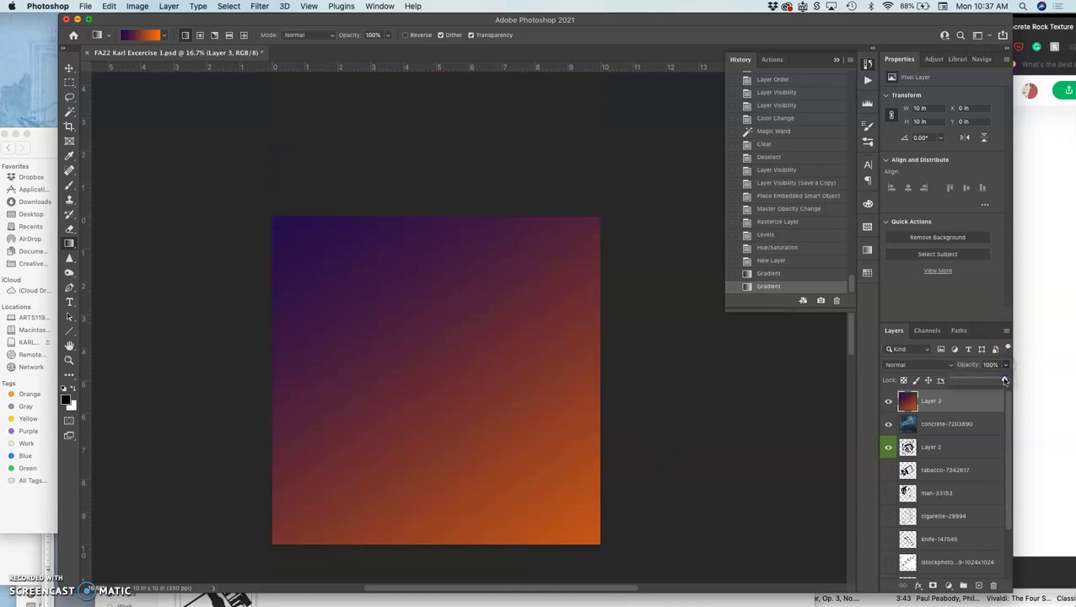
Step: Set the gradient Layer 3 to 49% opacity in Darker Color blend mode
{"action": "left_click", "coordinate": [978, 381]}
{"action": "left_click_drag", "start_coordinate": [976, 381], "coordinate": [978, 381]}
{"action": "scroll", "coordinate": [774, 365], "scroll_direction": "down", "scroll_amount": 2}
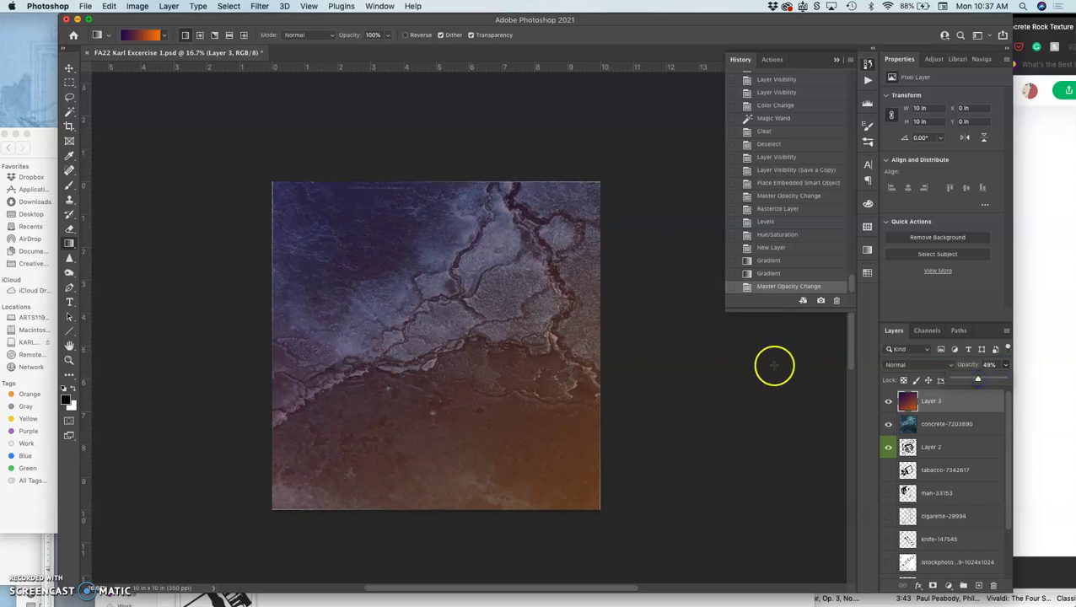
{"action": "left_click", "coordinate": [924, 365]}
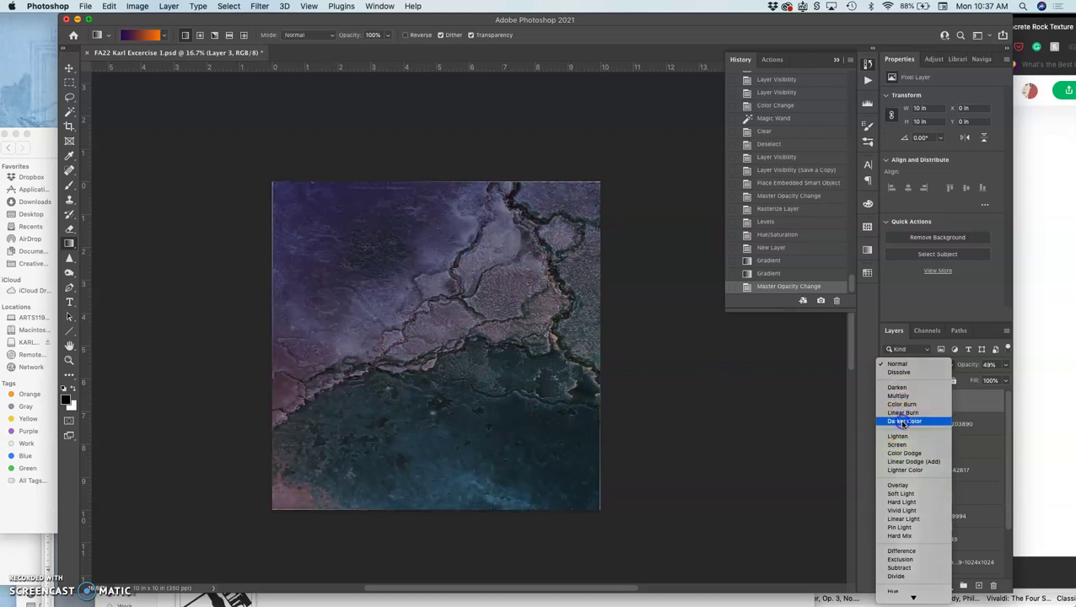
{"action": "left_click", "coordinate": [903, 421]}
{"action": "scroll", "coordinate": [711, 426], "scroll_direction": "down", "scroll_amount": 1}
{"action": "scroll", "coordinate": [712, 426], "scroll_direction": "down", "scroll_amount": 1}
{"action": "scroll", "coordinate": [712, 426], "scroll_direction": "right", "scroll_amount": 1}
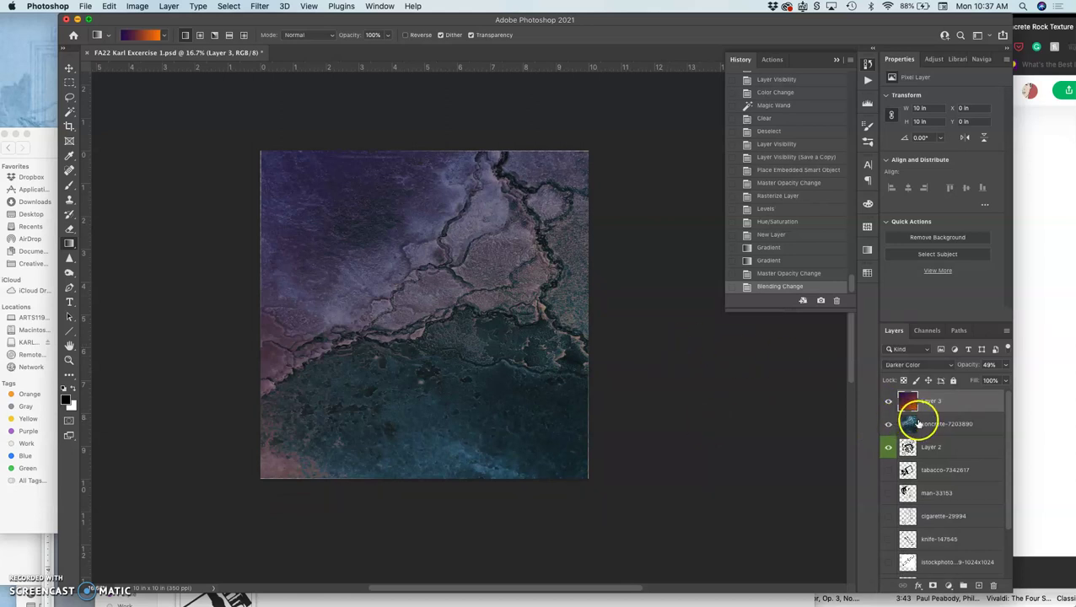
Step: Toggle the gradient and concrete layers off and on to compare the blend
{"action": "left_click", "coordinate": [887, 401]}
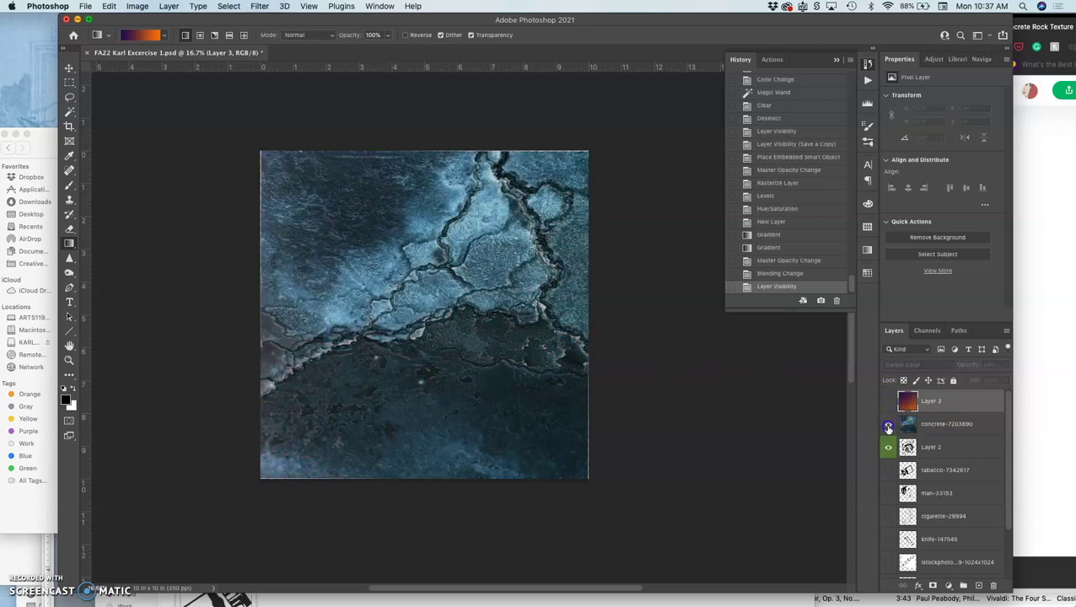
{"action": "left_click", "coordinate": [888, 424]}
{"action": "left_click", "coordinate": [888, 424]}
{"action": "left_click", "coordinate": [888, 401]}
Step: Merge the gradient and concrete layers into a single Layer 3
{"action": "left_click", "coordinate": [925, 401]}
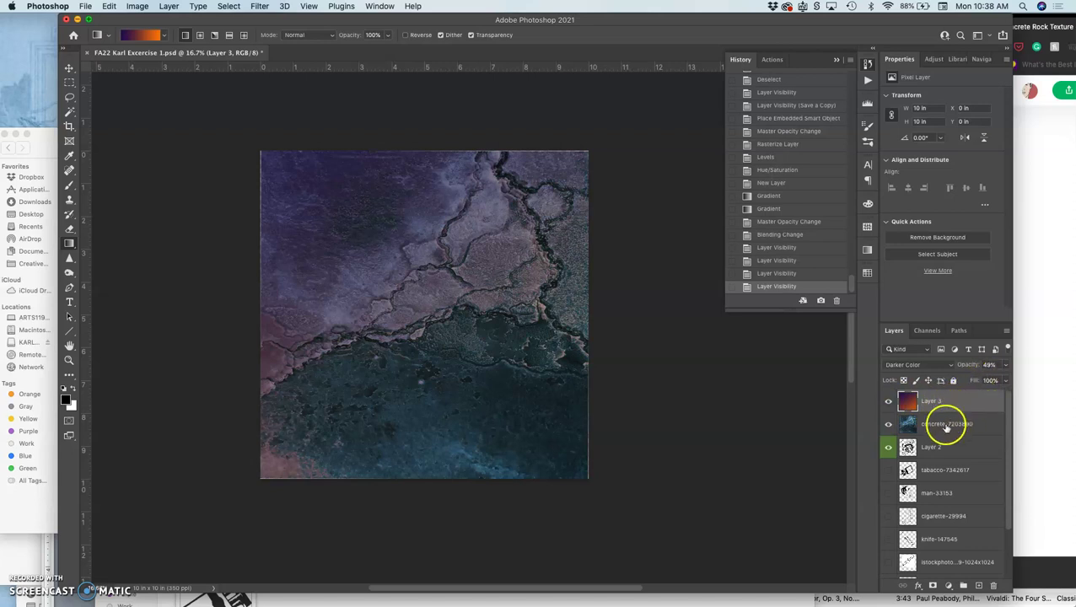
{"action": "left_click", "coordinate": [946, 426], "text": "shift"}
{"action": "left_click_drag", "start_coordinate": [946, 426], "coordinate": [939, 413]}
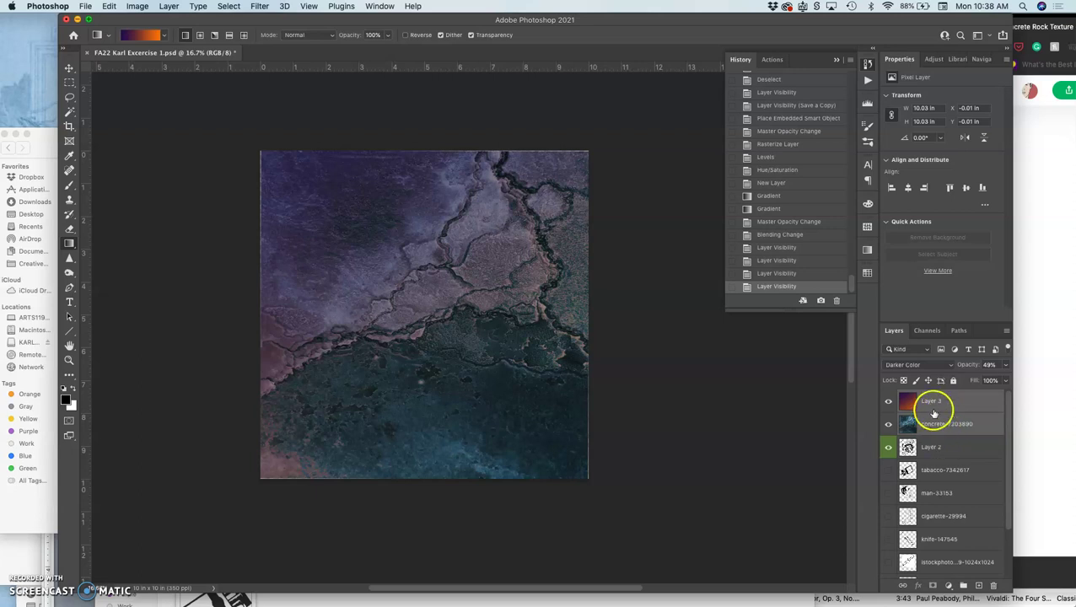
{"action": "left_click", "coordinate": [171, 6]}
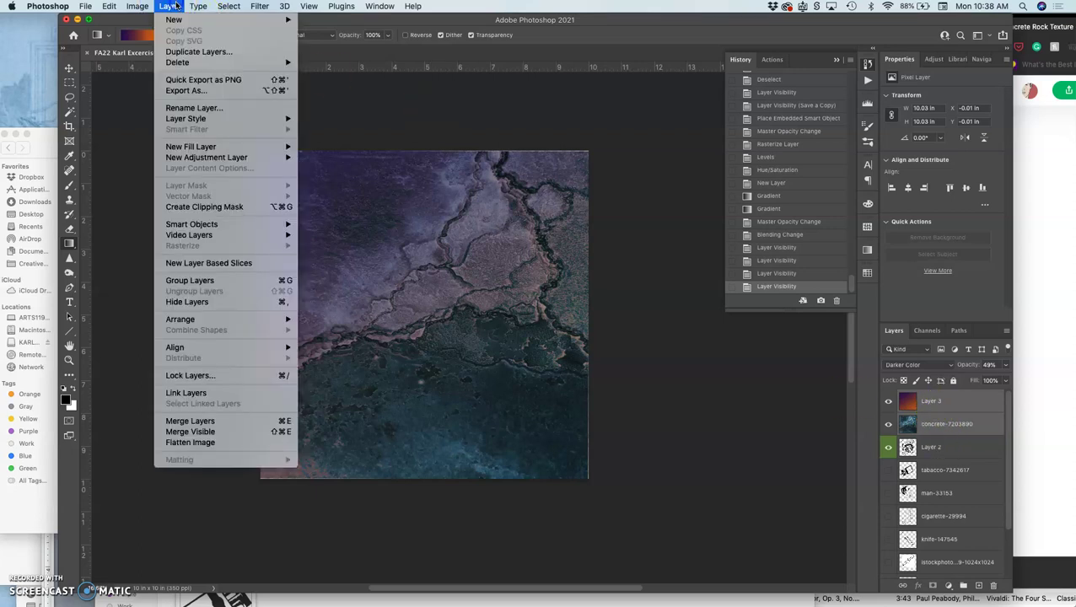
{"action": "left_click", "coordinate": [200, 421]}
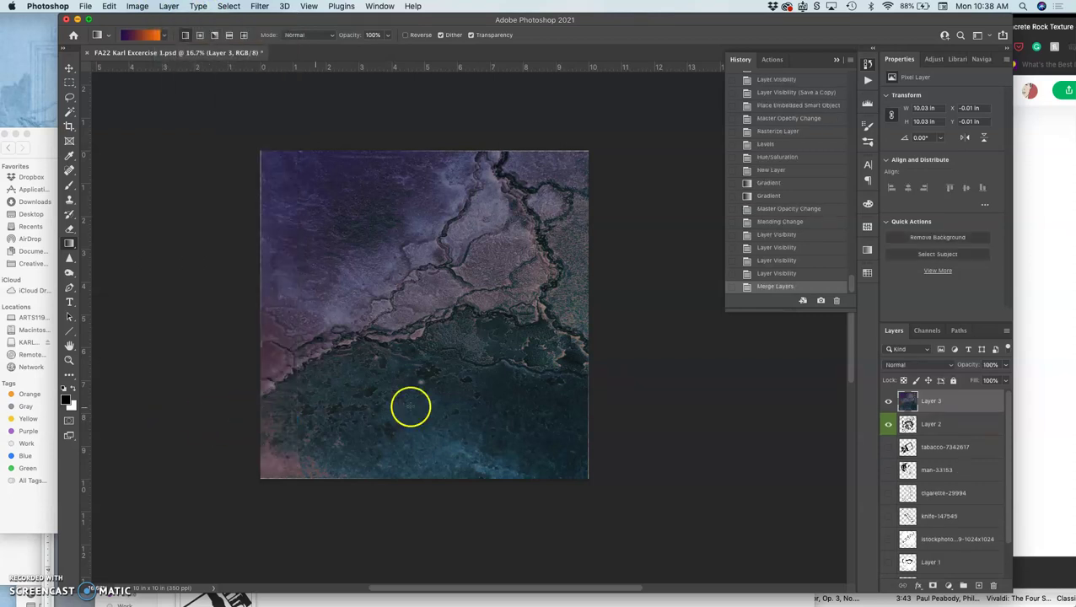
{"action": "left_click", "coordinate": [887, 400]}
{"action": "left_click", "coordinate": [888, 401]}
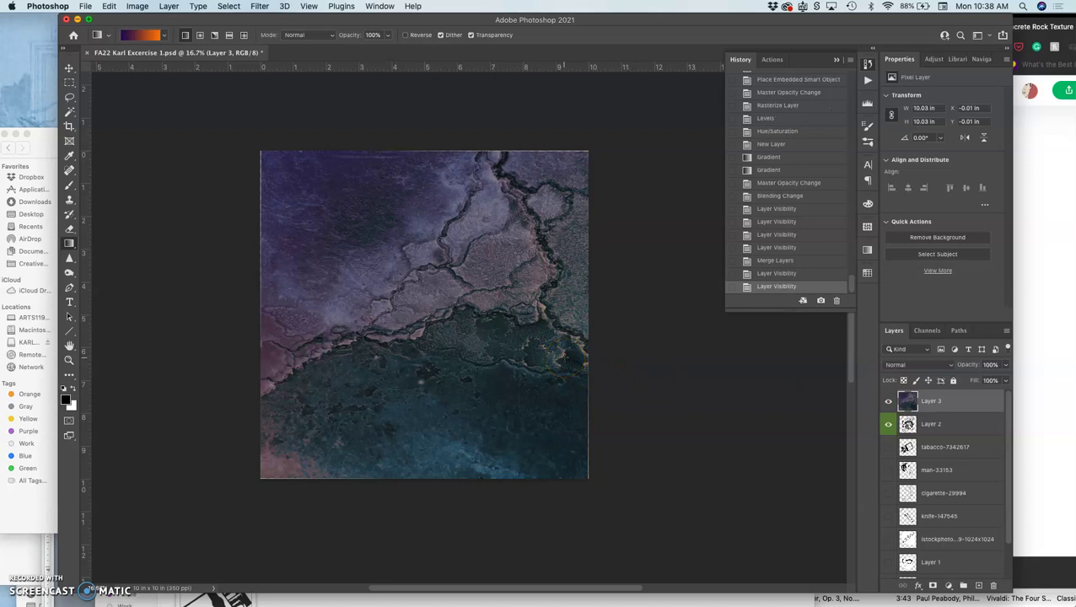
Step: Load a selection of Layer 2's line drawing, with Layers 2 and 3 hidden
{"action": "left_click", "coordinate": [888, 401]}
{"action": "left_click", "coordinate": [934, 426]}
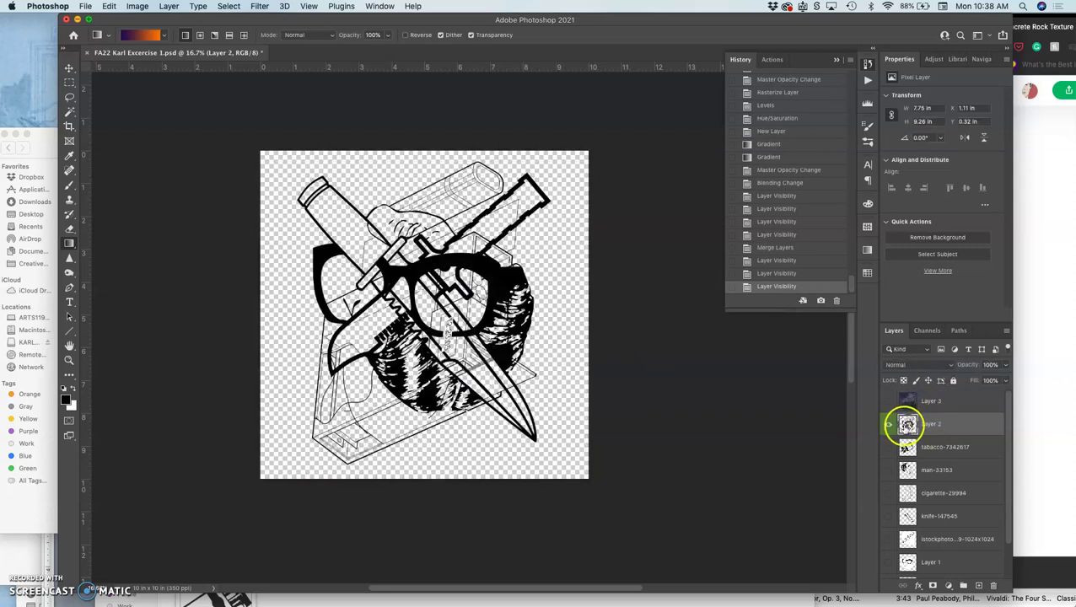
{"action": "left_click", "coordinate": [70, 111]}
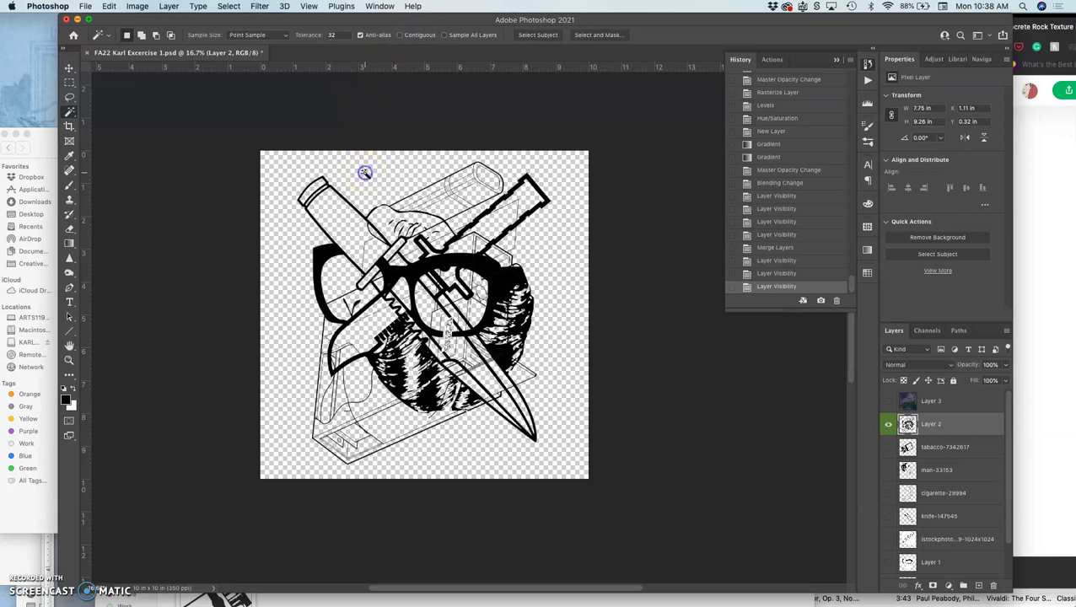
{"action": "left_click", "coordinate": [365, 174]}
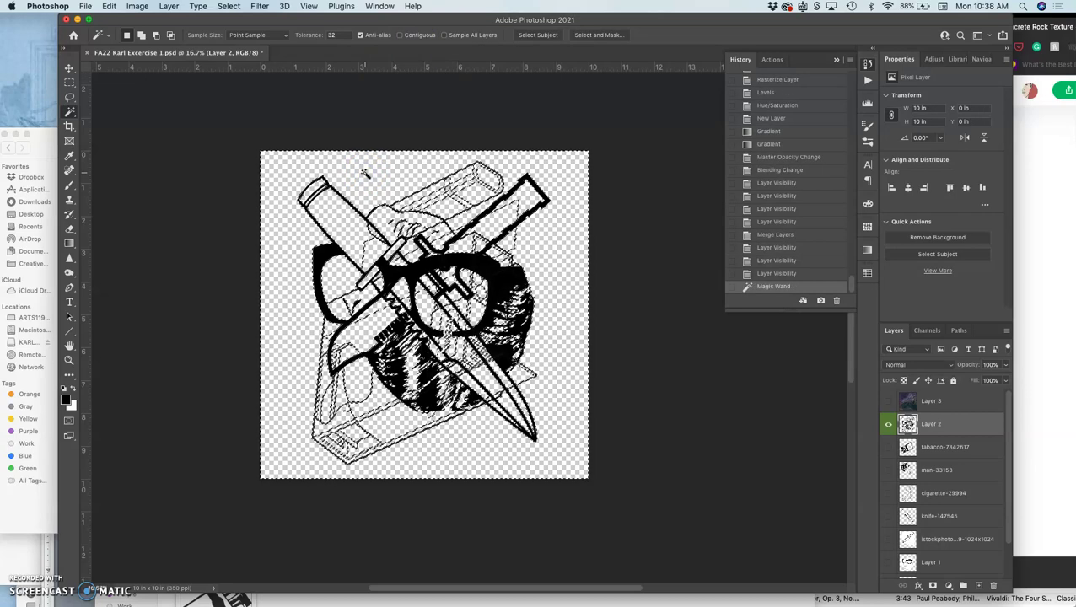
{"action": "left_click", "coordinate": [889, 426]}
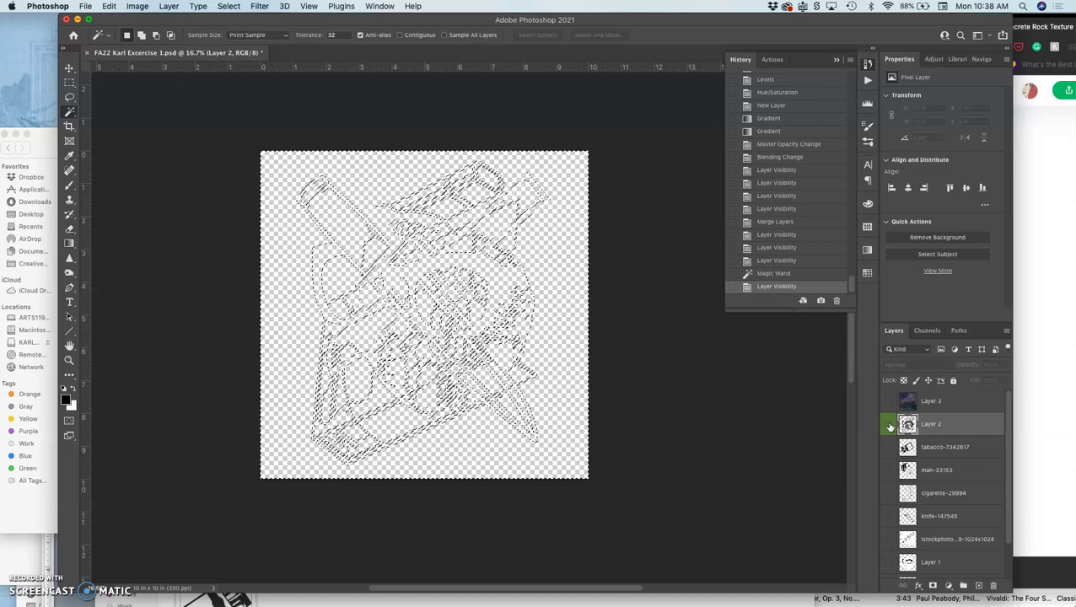
{"action": "left_click", "coordinate": [907, 424], "text": "super"}
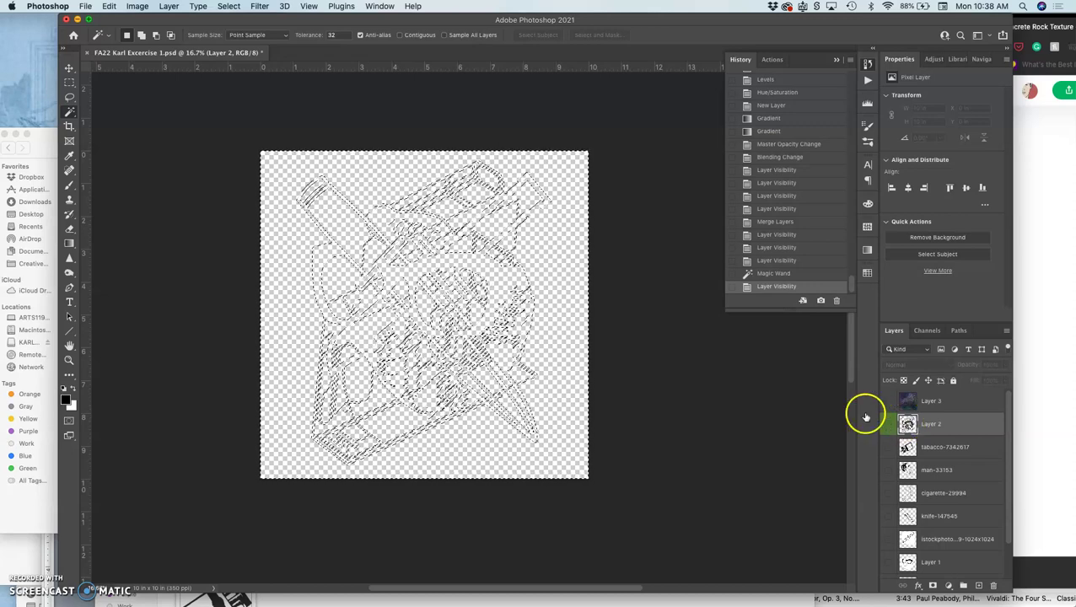
Step: Invert the line-art selection with Select > Inverse
{"action": "left_click", "coordinate": [229, 5]}
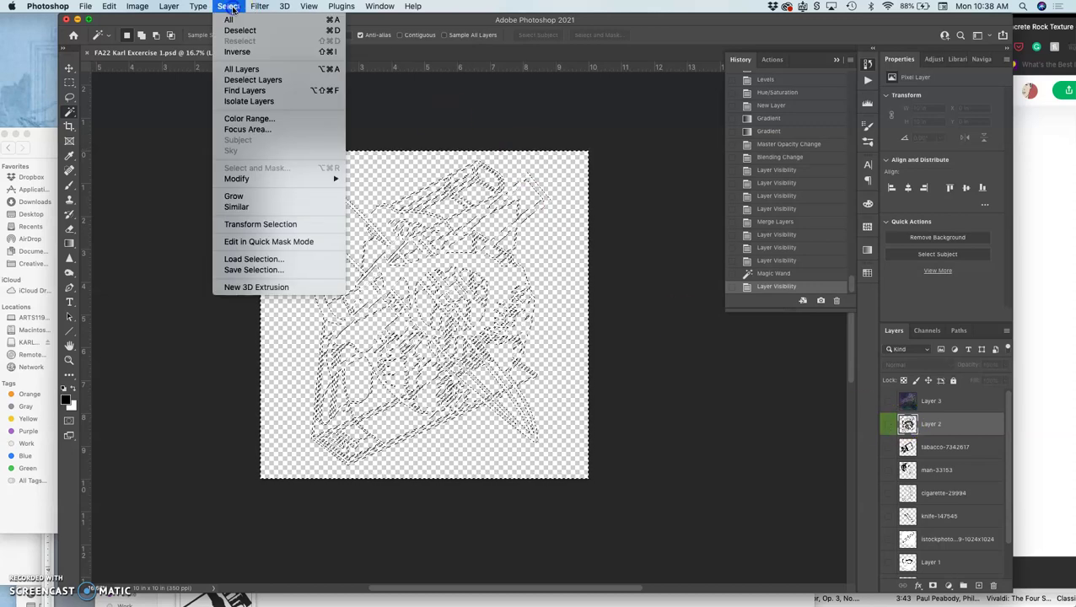
{"action": "left_click", "coordinate": [243, 54]}
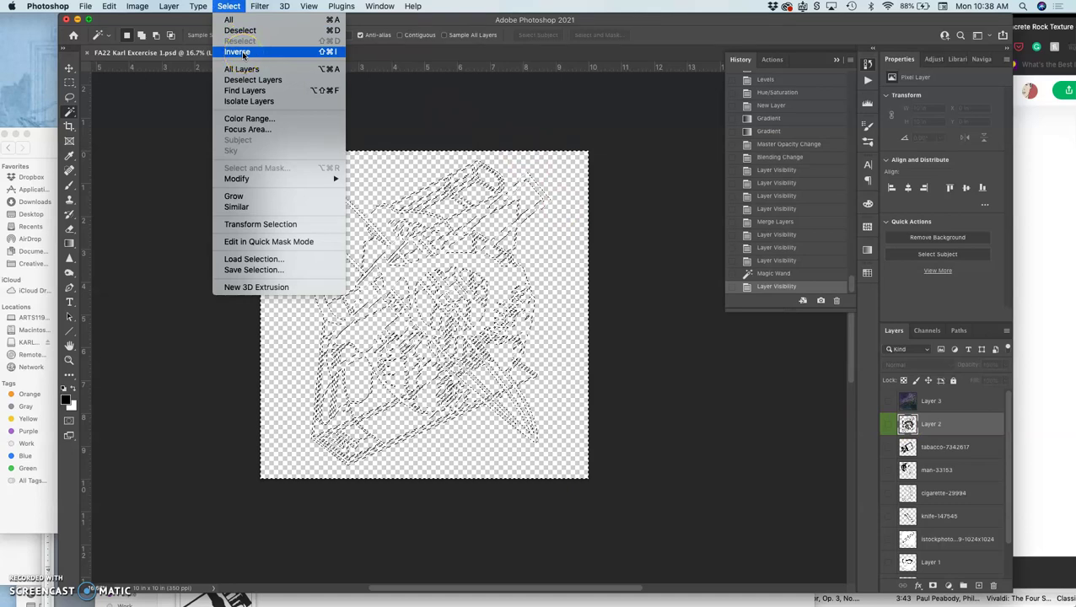
{"action": "left_click", "coordinate": [244, 54]}
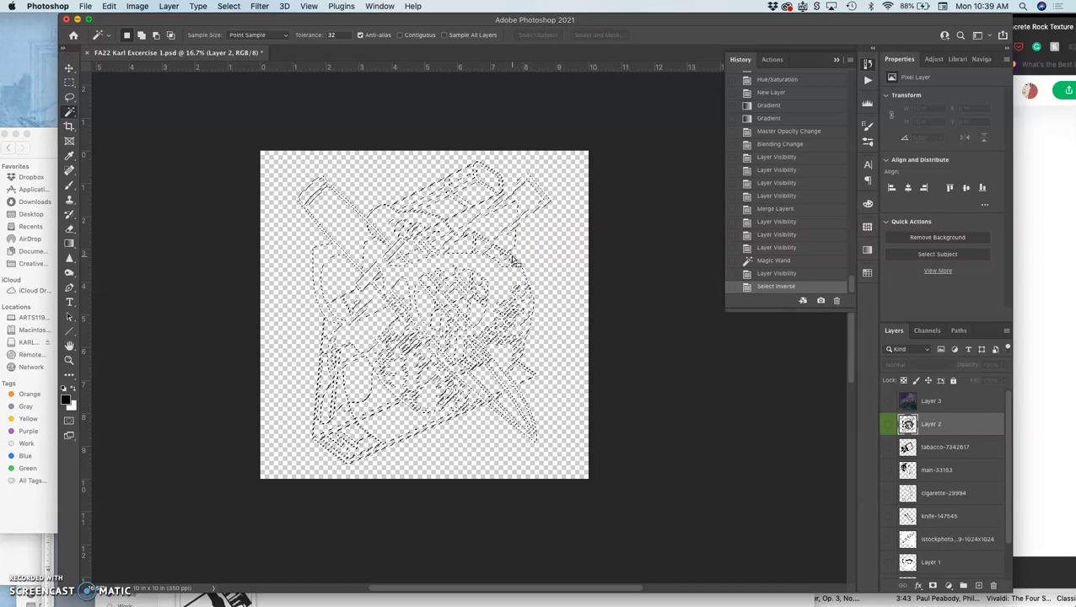
{"action": "left_click", "coordinate": [889, 424]}
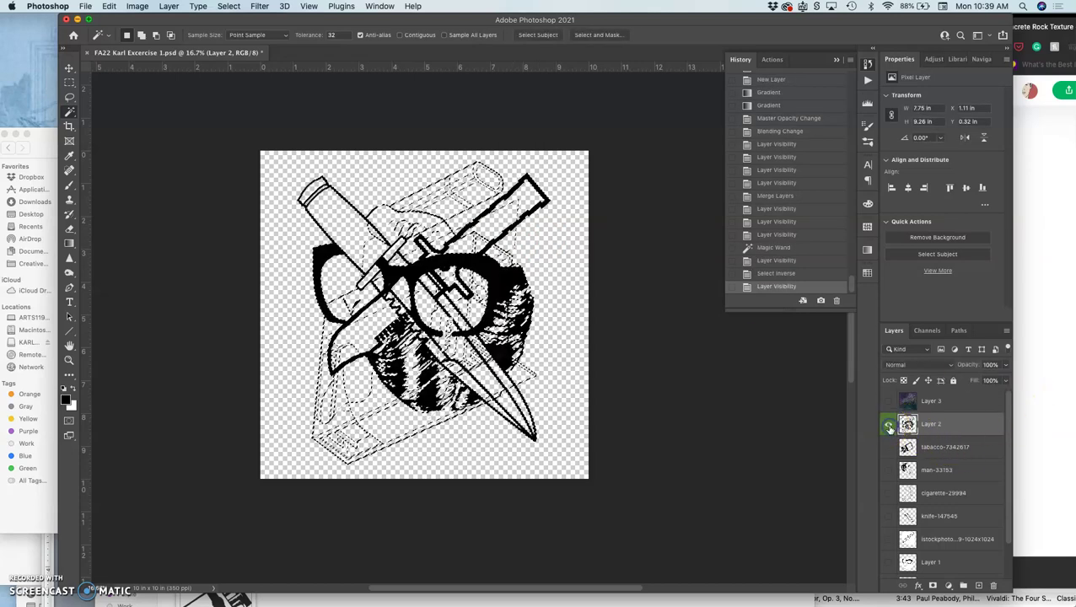
{"action": "left_click", "coordinate": [889, 424]}
Step: Copy the texture from Layer 3 into a new Layer 4, then hide Layer 3
{"action": "left_click", "coordinate": [936, 402]}
{"action": "left_click", "coordinate": [887, 401]}
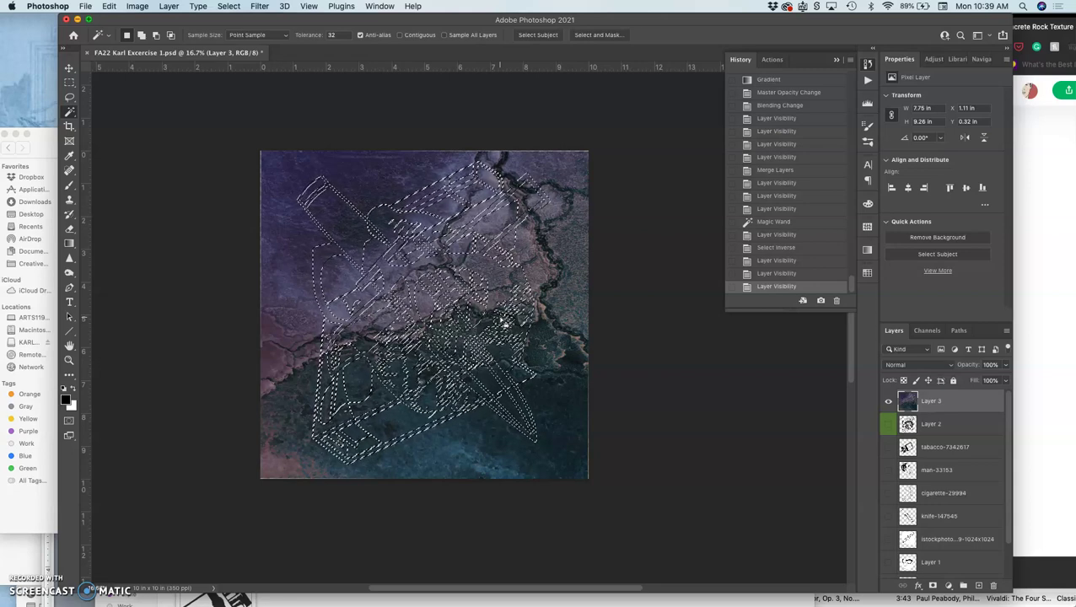
{"action": "key", "text": "super+j"}
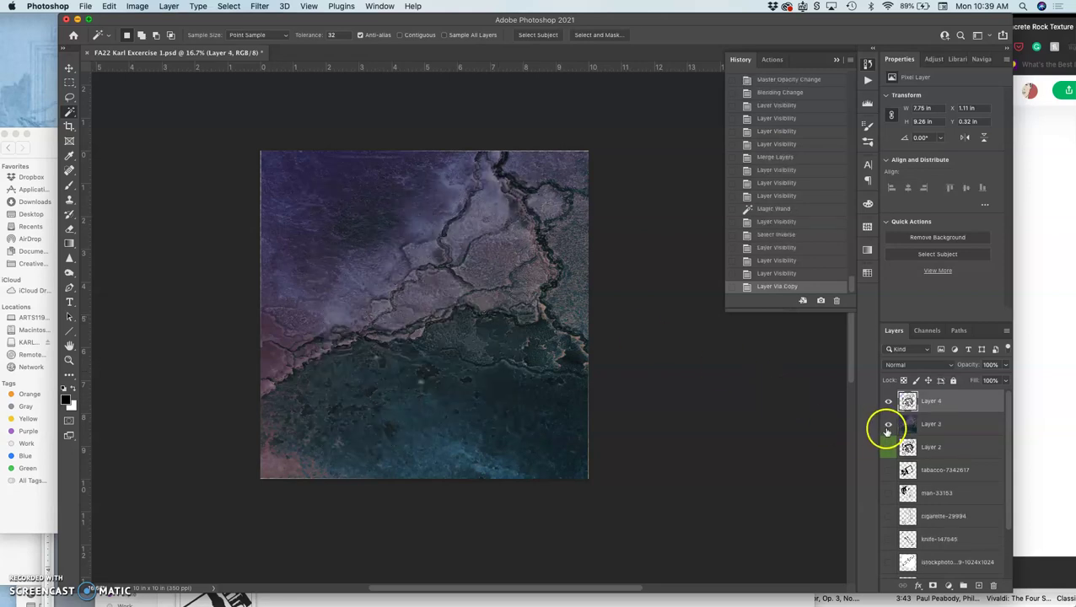
{"action": "left_click", "coordinate": [888, 424]}
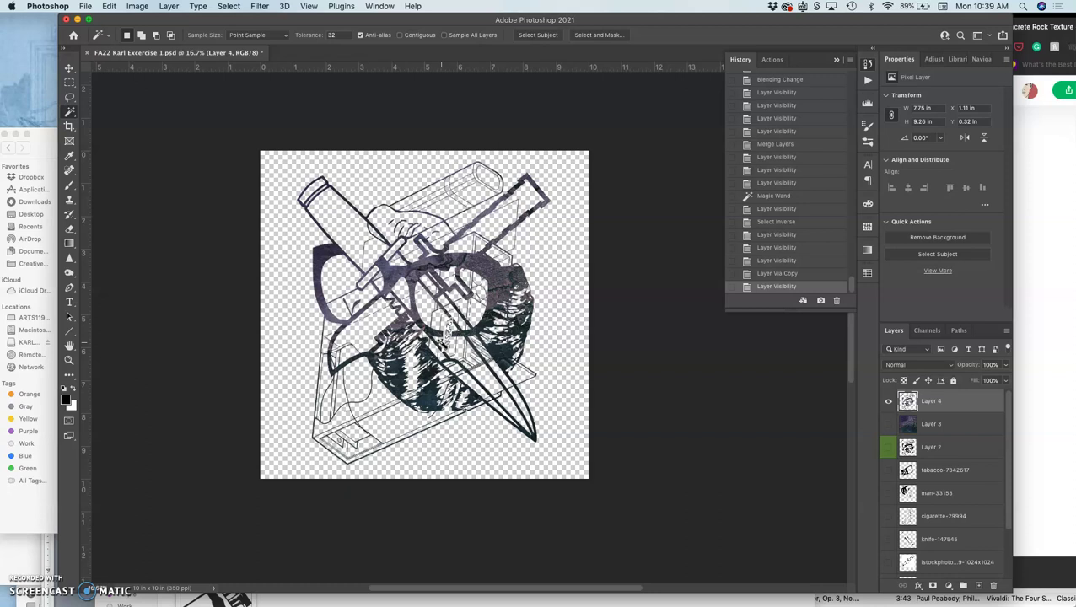
{"action": "scroll", "coordinate": [445, 336], "scroll_direction": "up", "scroll_amount": 2}
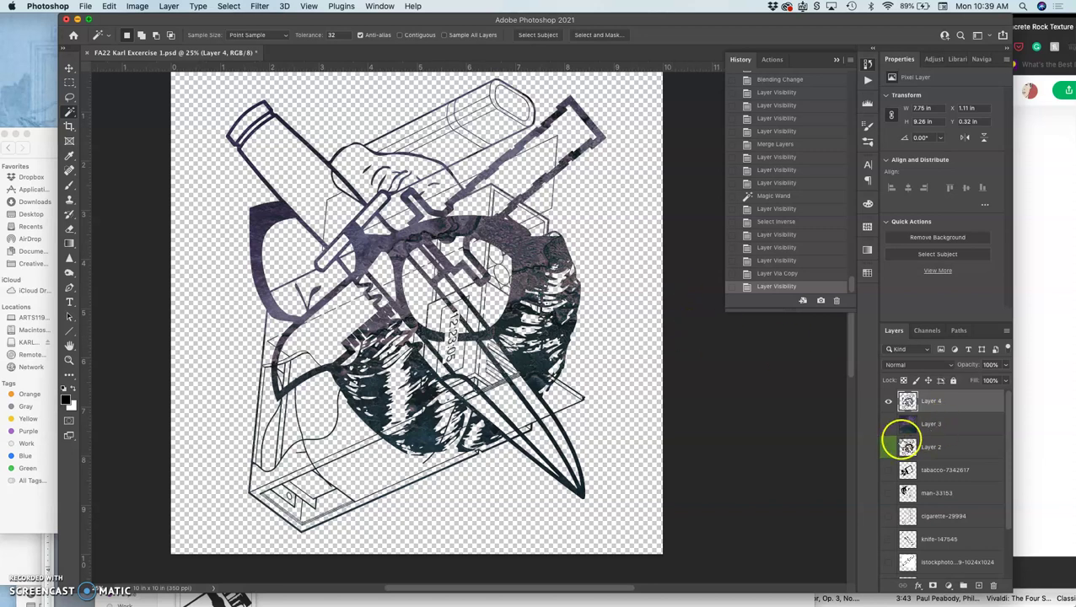
{"action": "left_click", "coordinate": [888, 447]}
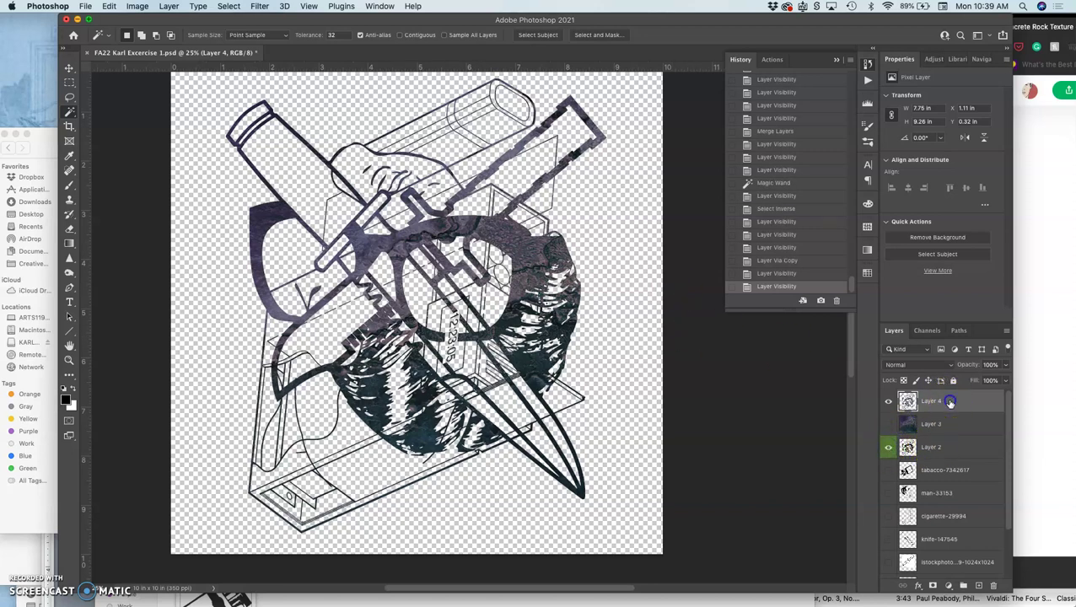
{"action": "left_click", "coordinate": [1005, 364]}
{"action": "left_click_drag", "start_coordinate": [971, 383], "coordinate": [1009, 378]}
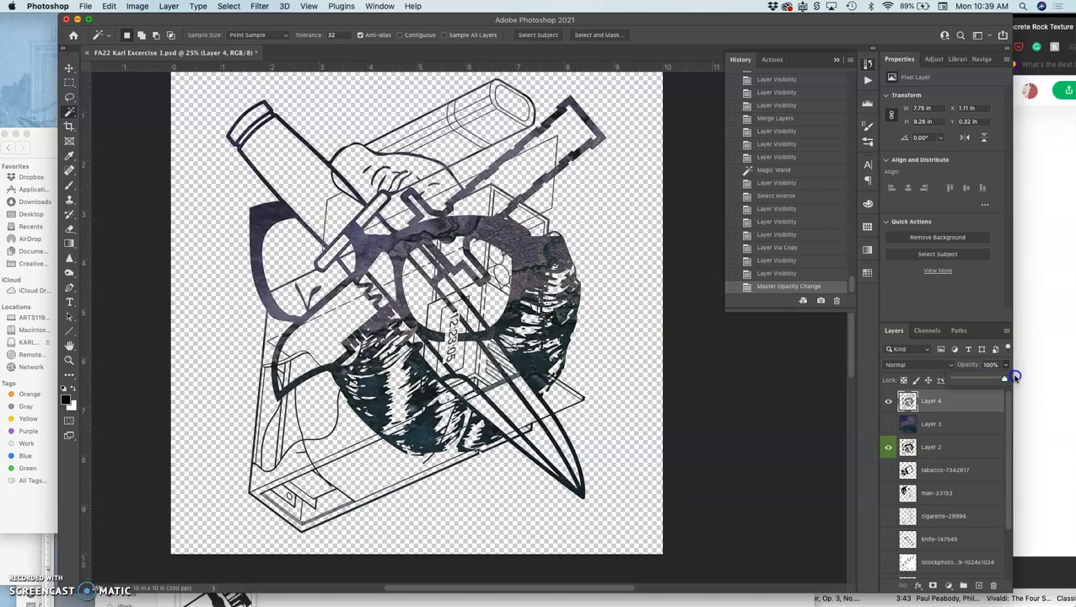
{"action": "left_click", "coordinate": [888, 449]}
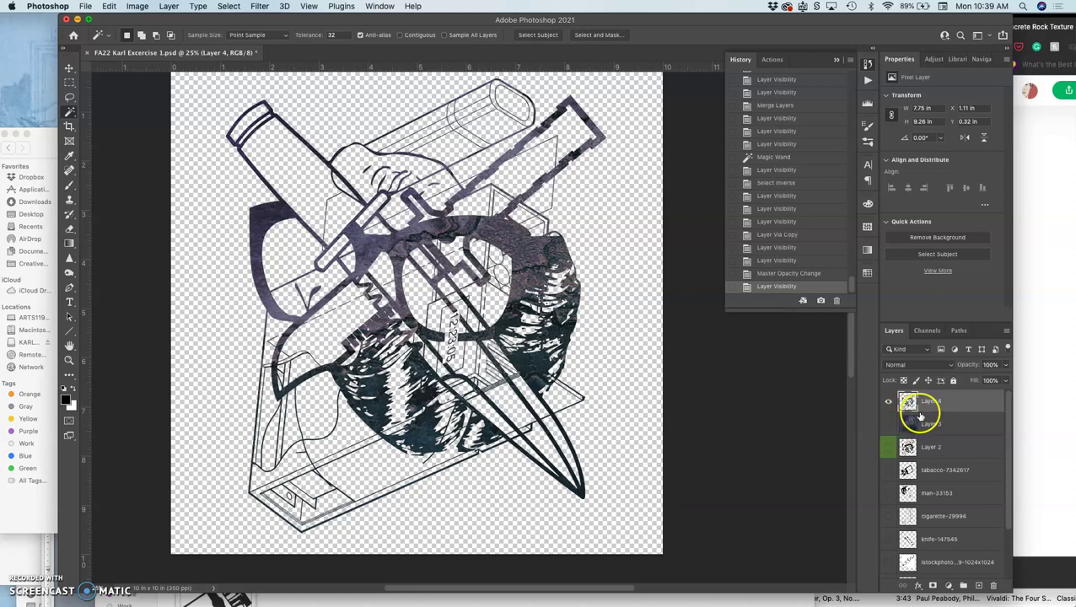
{"action": "scroll", "coordinate": [594, 305], "scroll_direction": "right", "scroll_amount": 2}
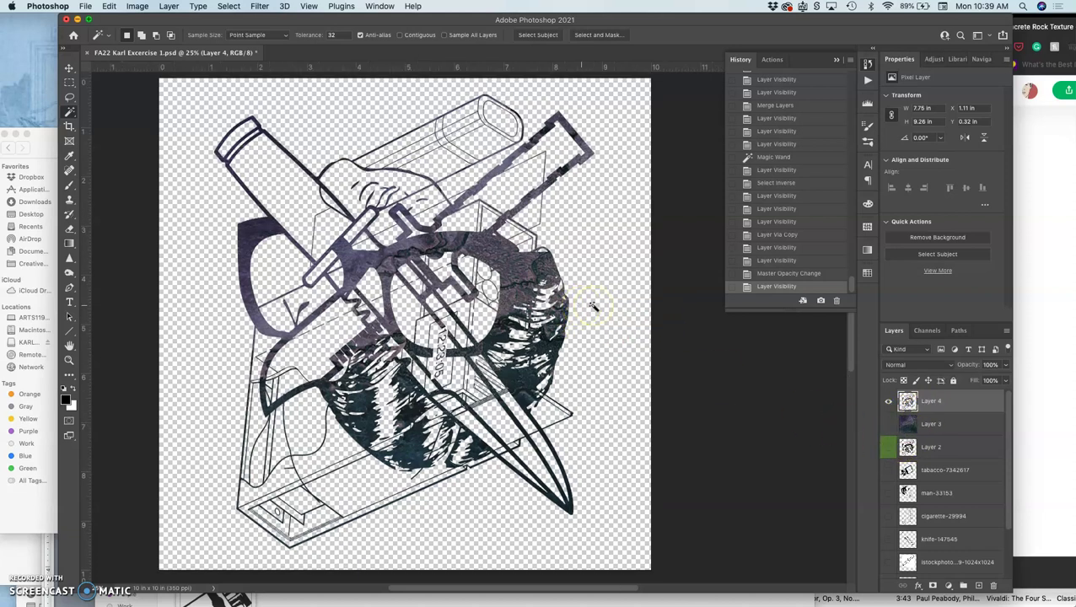
Step: Show the white Background and Layer 2's black line art beneath textured Layer 4
{"action": "scroll", "coordinate": [903, 447], "scroll_direction": "down", "scroll_amount": 3}
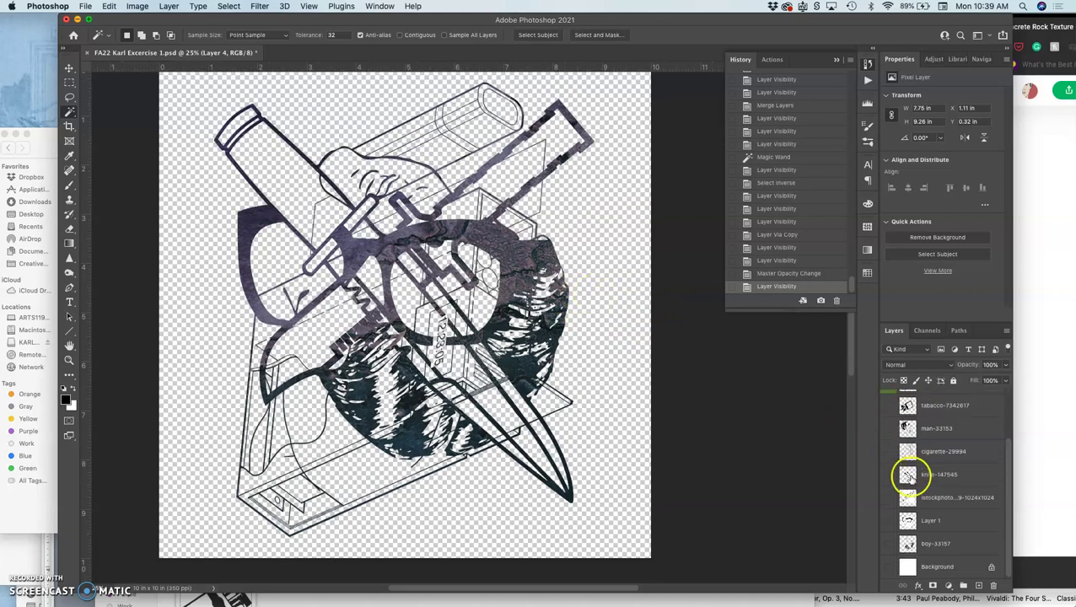
{"action": "left_click", "coordinate": [888, 567]}
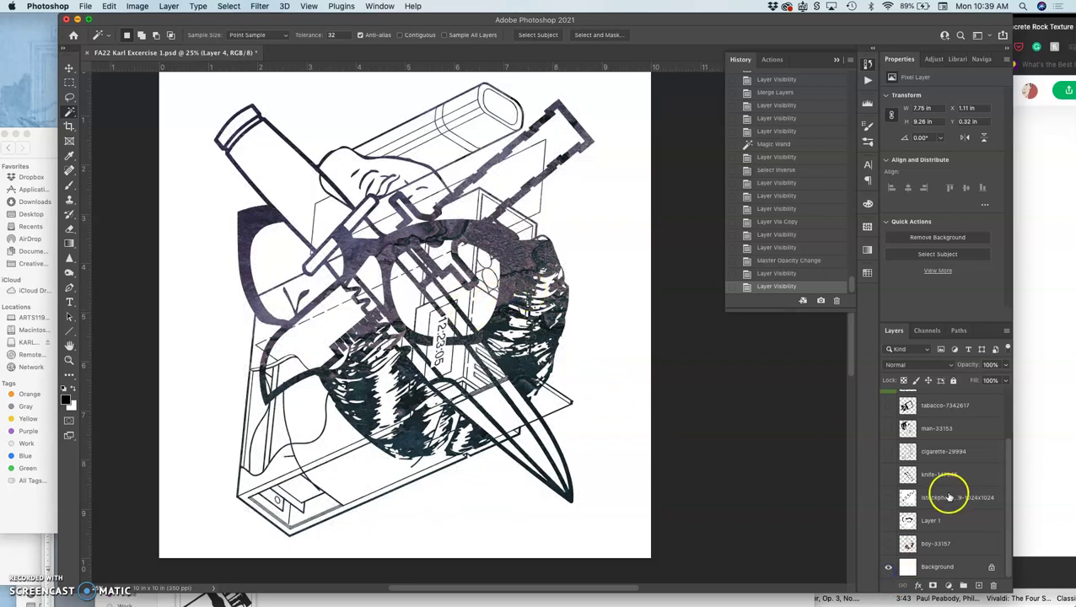
{"action": "scroll", "coordinate": [939, 469], "scroll_direction": "up", "scroll_amount": 3}
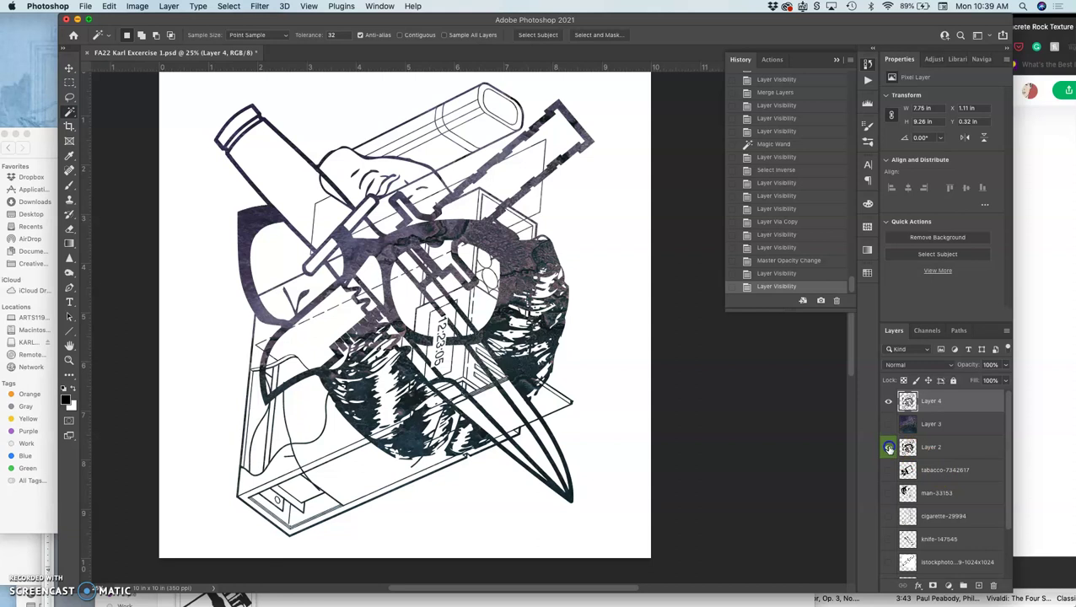
{"action": "left_click", "coordinate": [888, 447]}
{"action": "left_click", "coordinate": [888, 402]}
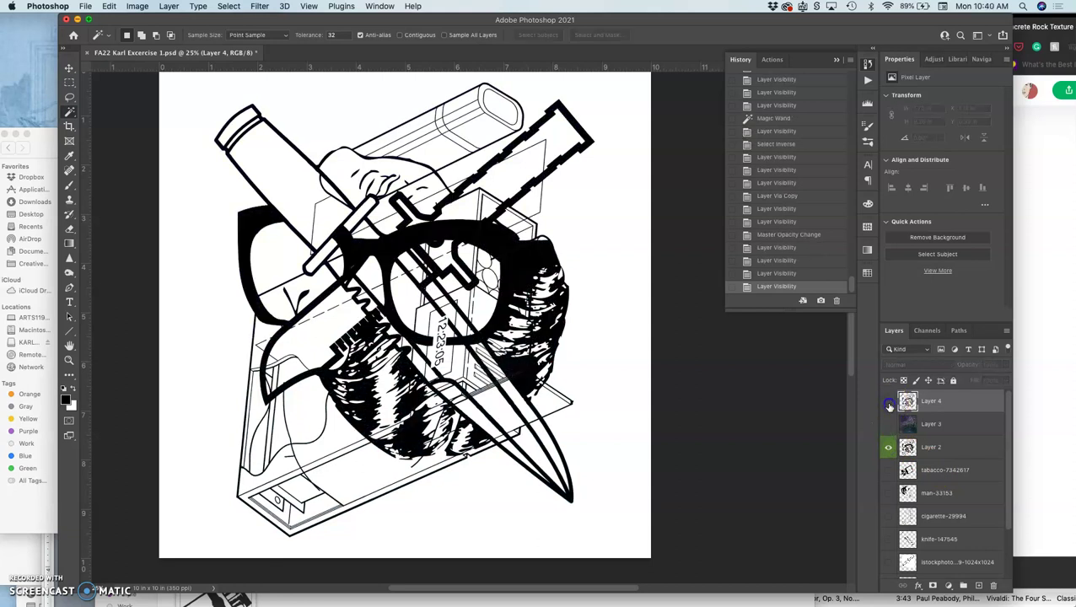
{"action": "left_click", "coordinate": [889, 402]}
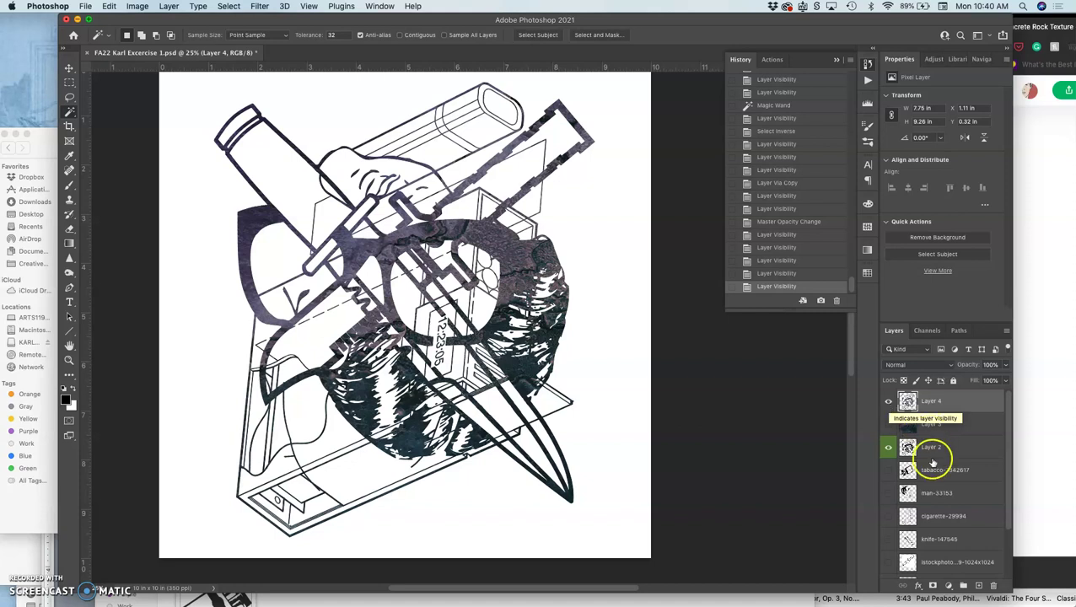
{"action": "scroll", "coordinate": [931, 459], "scroll_direction": "down", "scroll_amount": 1}
{"action": "scroll", "coordinate": [931, 460], "scroll_direction": "up", "scroll_amount": 1}
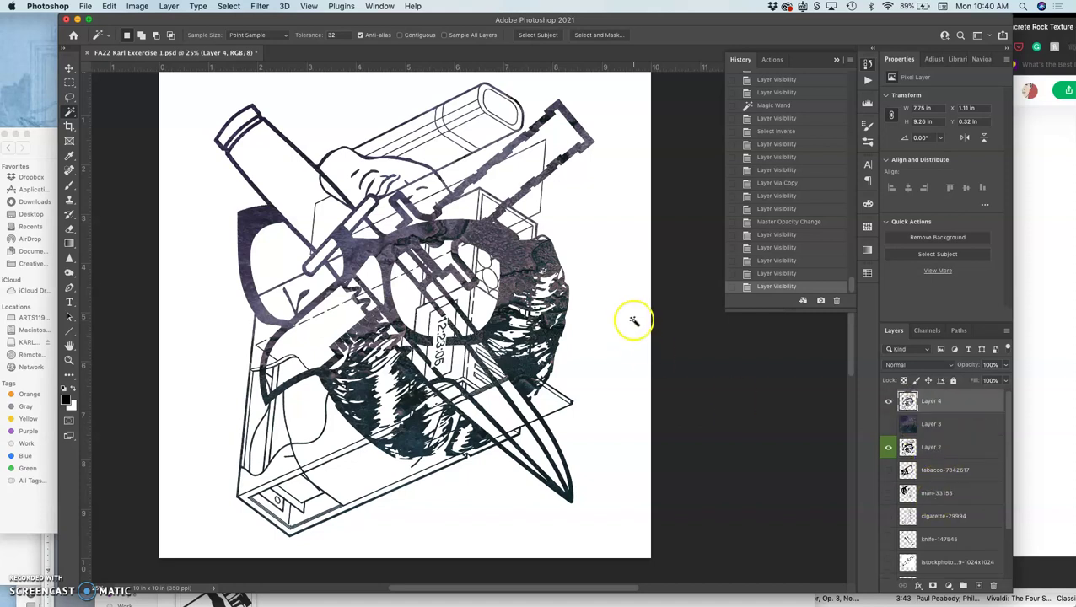
Step: Search Pixabay in Chrome for 'blood splatter'
{"action": "left_click", "coordinate": [1031, 224]}
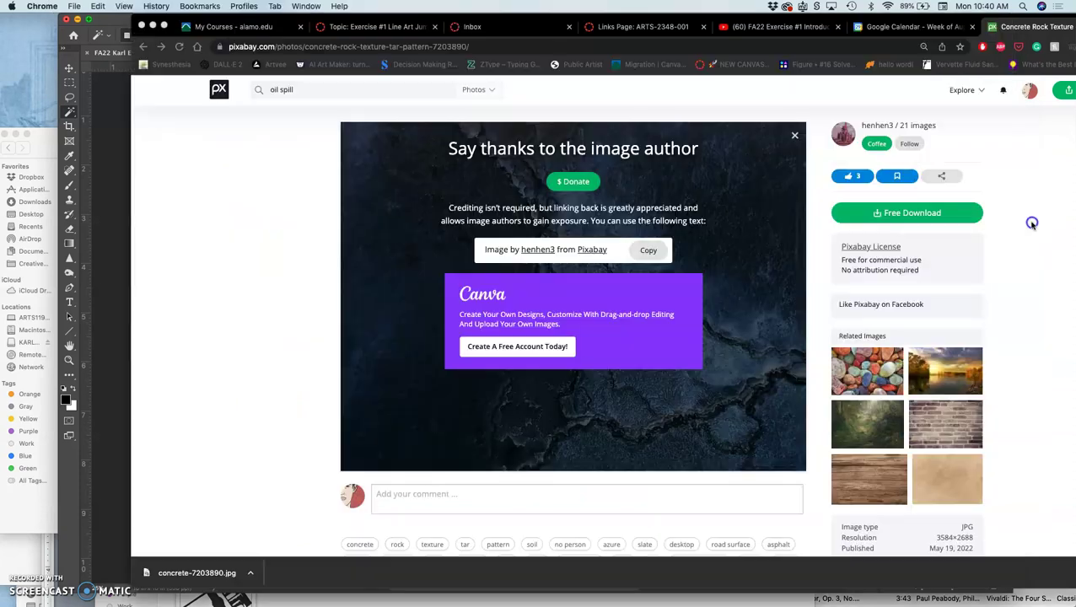
{"action": "left_click", "coordinate": [118, 213]}
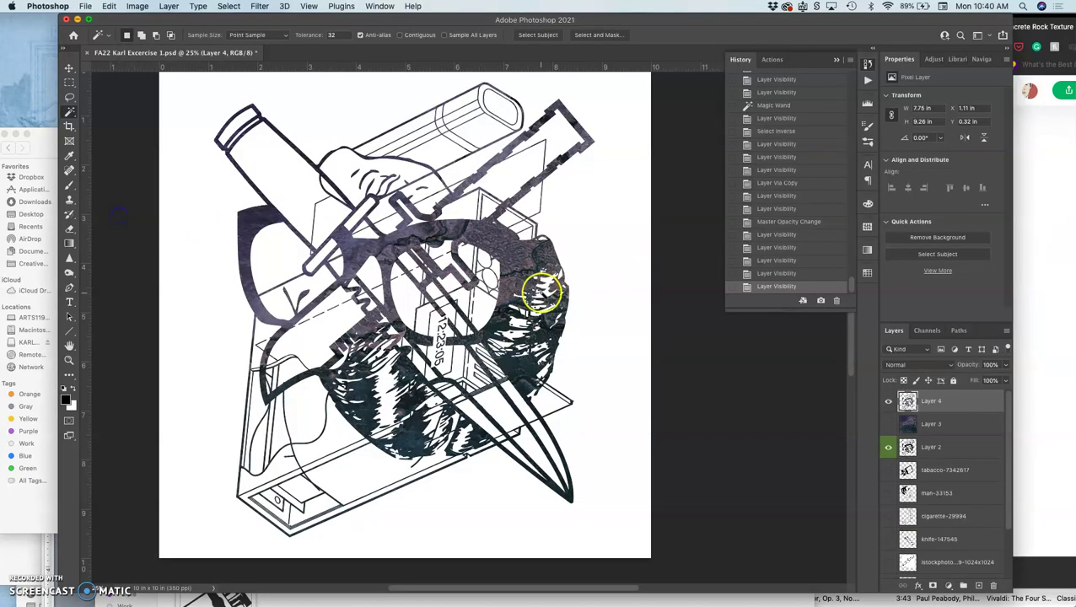
{"action": "left_click", "coordinate": [1046, 192]}
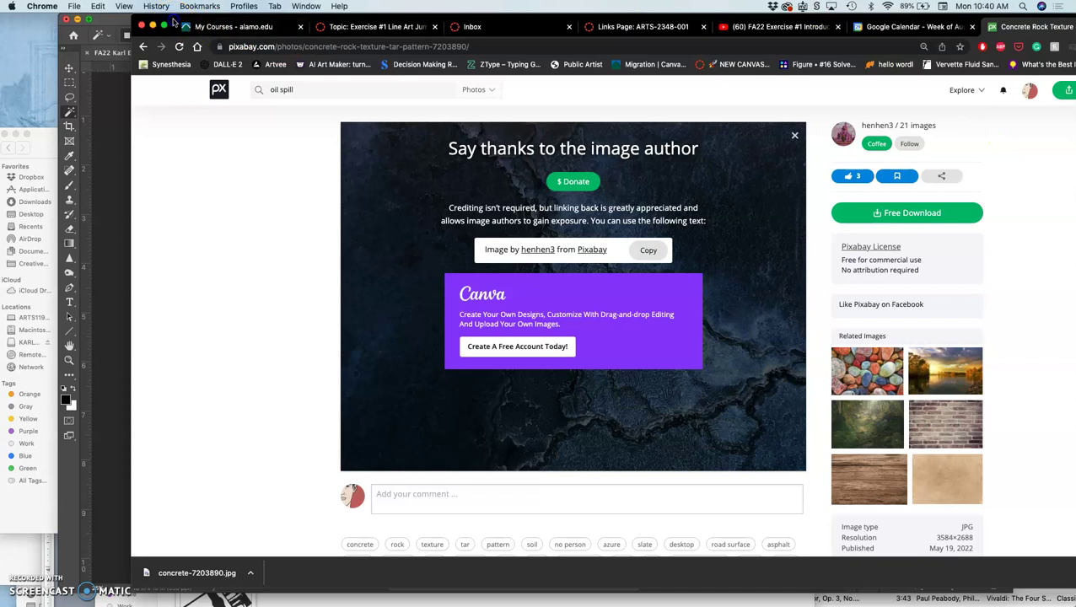
{"action": "left_click_drag", "start_coordinate": [173, 24], "coordinate": [50, 32]}
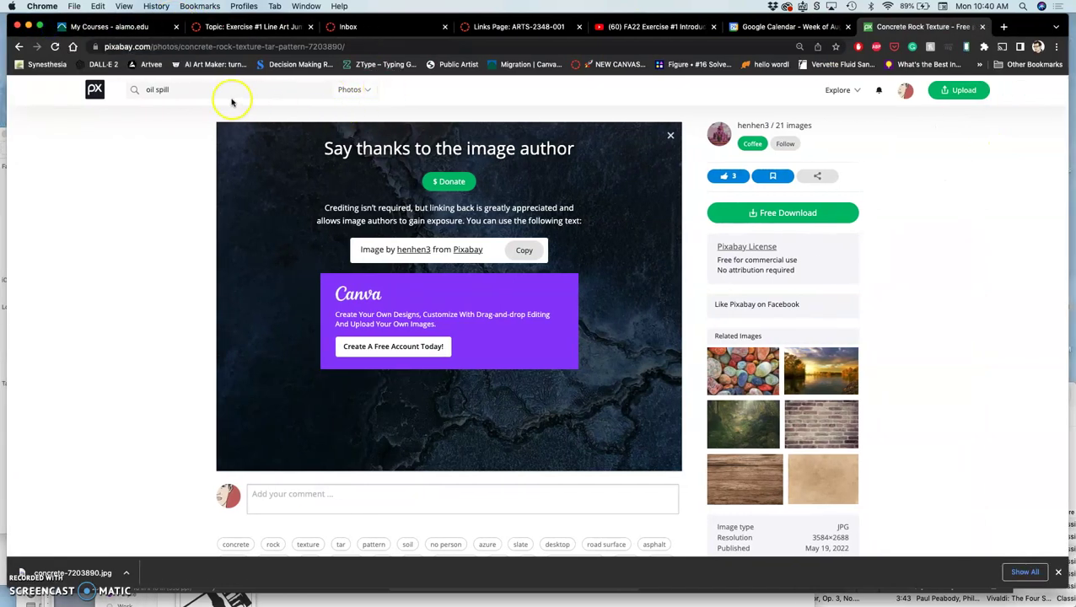
{"action": "left_click", "coordinate": [116, 95]}
{"action": "type", "text": "blood splatter"}
{"action": "key", "text": "Return"}
Step: Download the blood-splatter photo at its largest size, 4752×3168
{"action": "left_click", "coordinate": [466, 102]}
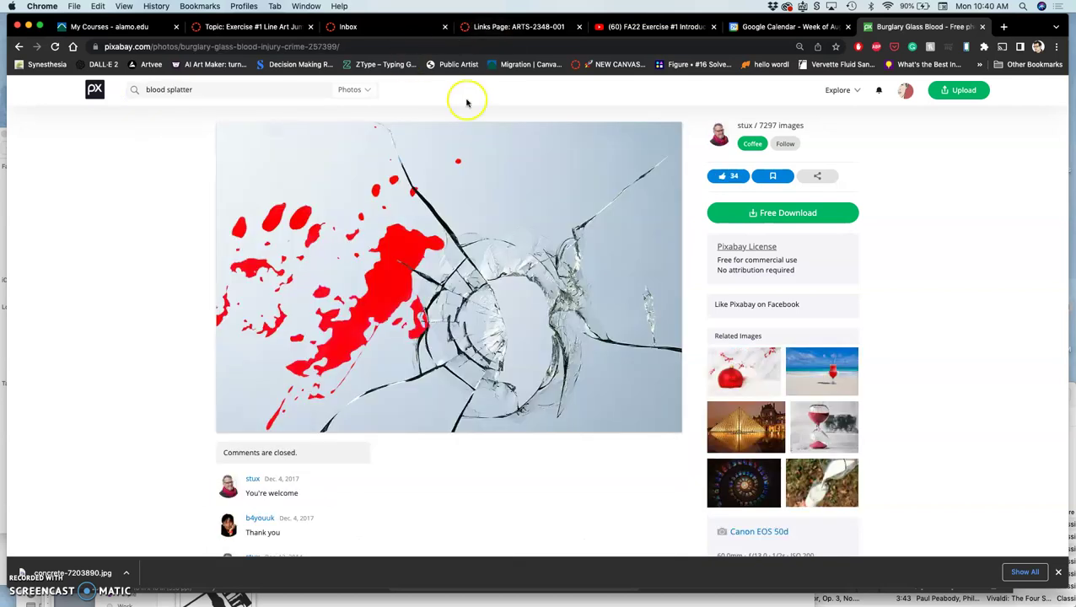
{"action": "left_click", "coordinate": [763, 211]}
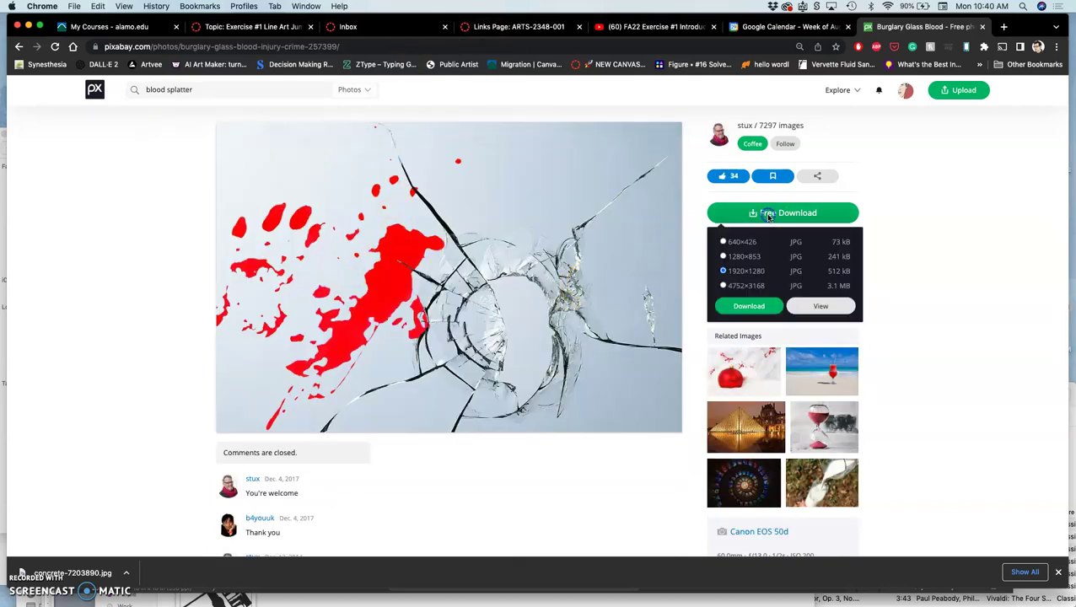
{"action": "left_click", "coordinate": [747, 305]}
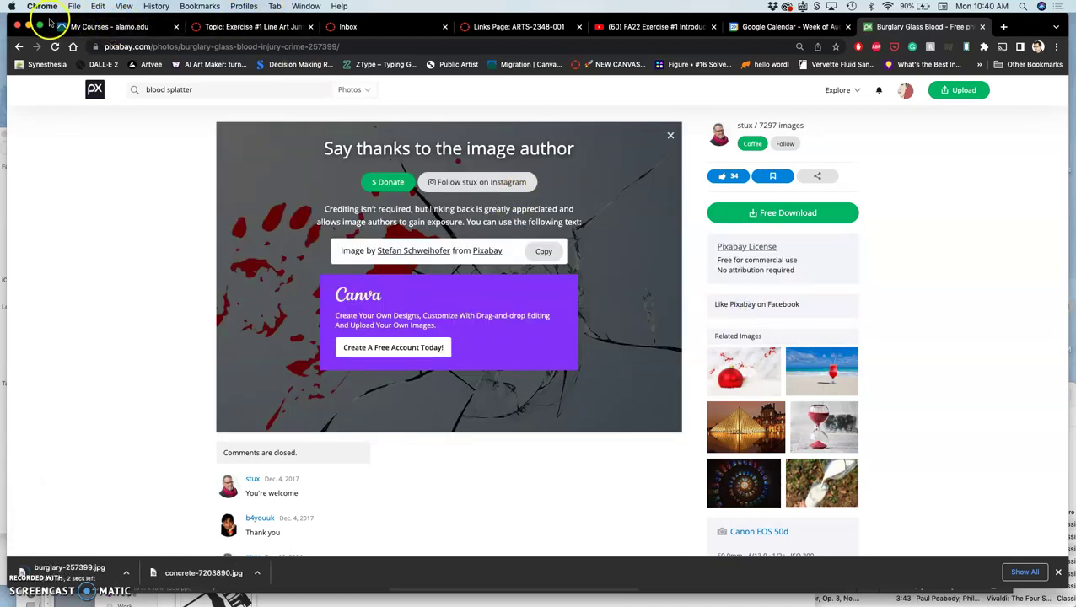
{"action": "left_click_drag", "start_coordinate": [49, 25], "coordinate": [471, 39]}
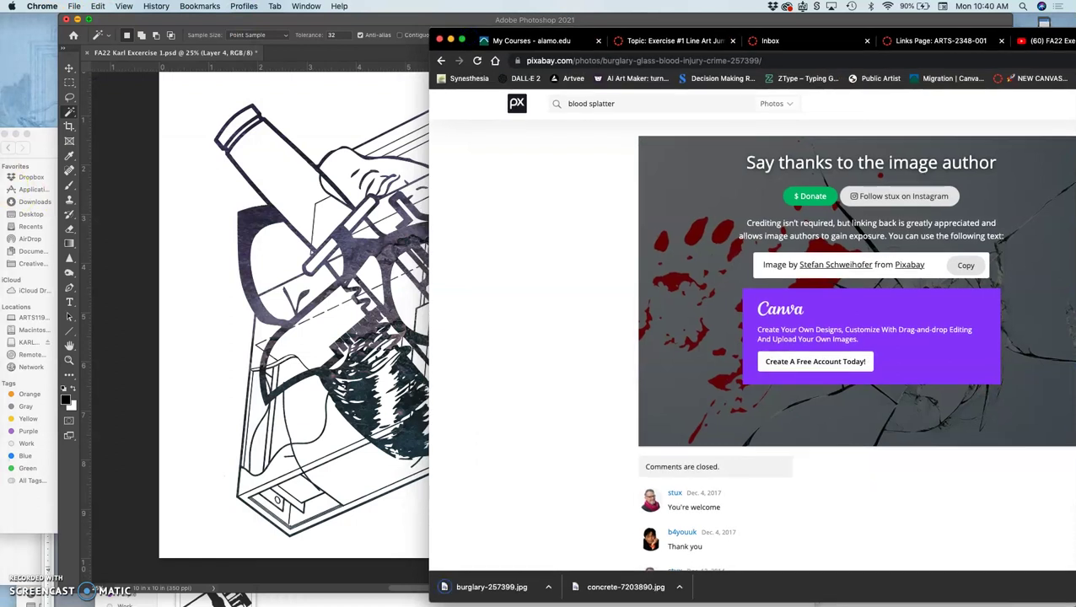
Step: Move burglary-257399.jpg from Downloads into Exercise #1 and drag it into the artwork
{"action": "left_click", "coordinate": [50, 155]}
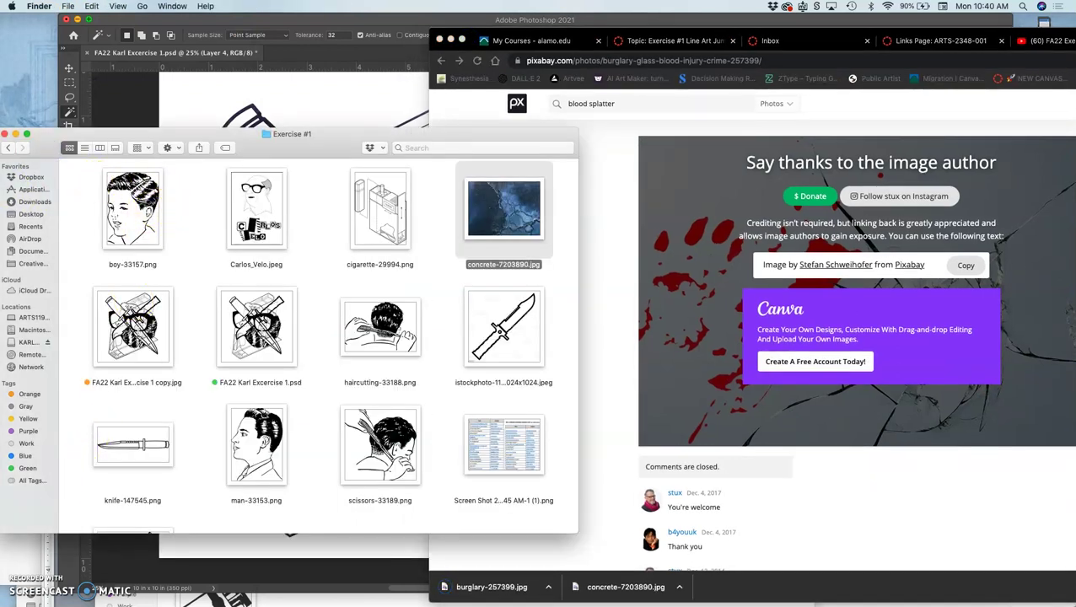
{"action": "mouse_move", "coordinate": [19, 460]}
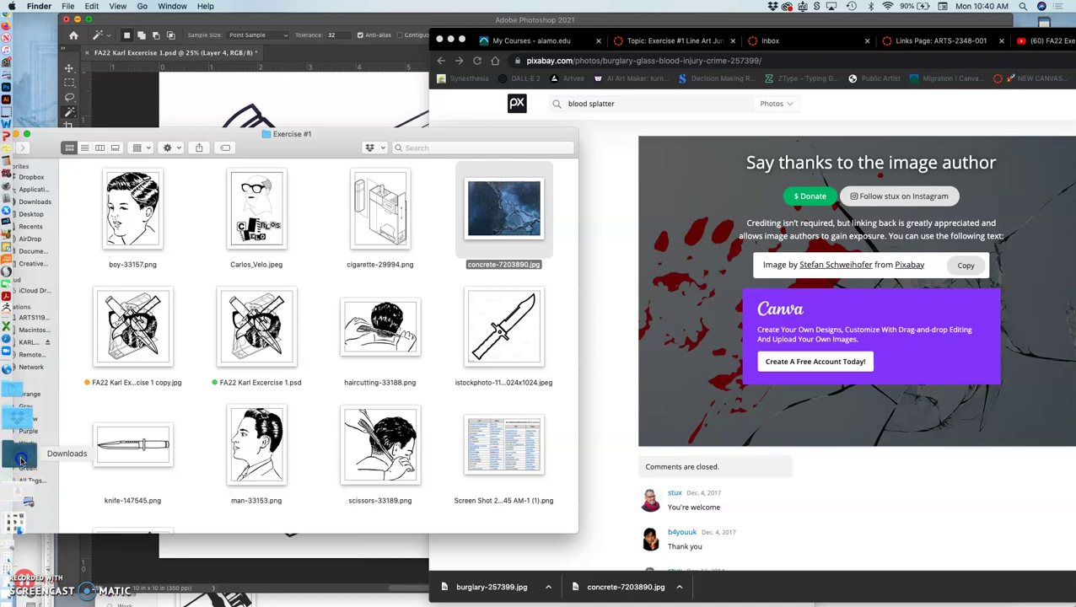
{"action": "left_click", "coordinate": [21, 459]}
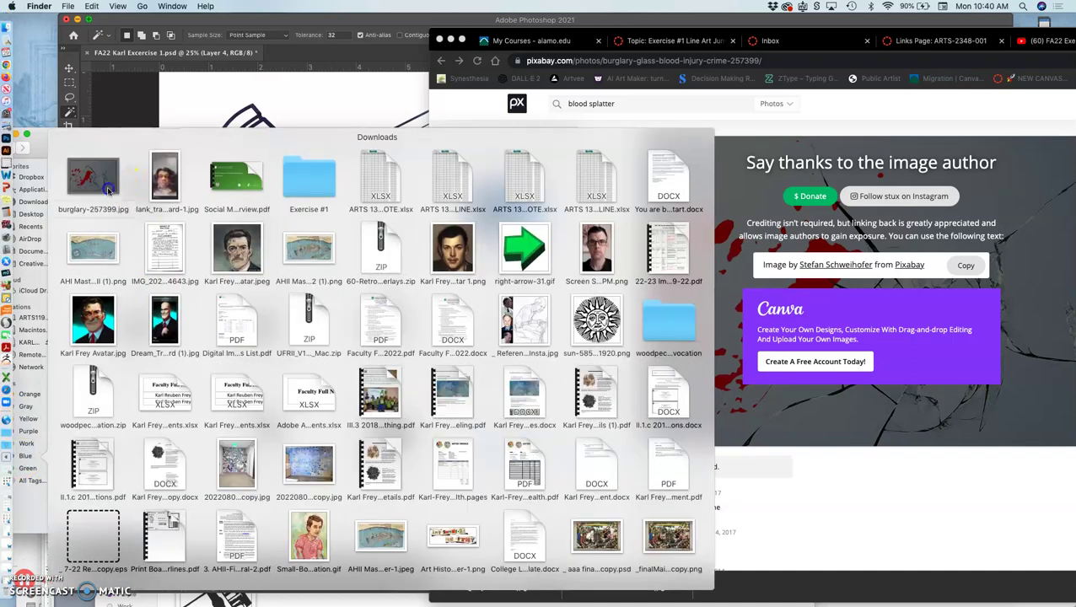
{"action": "left_click_drag", "start_coordinate": [107, 191], "coordinate": [207, 247]}
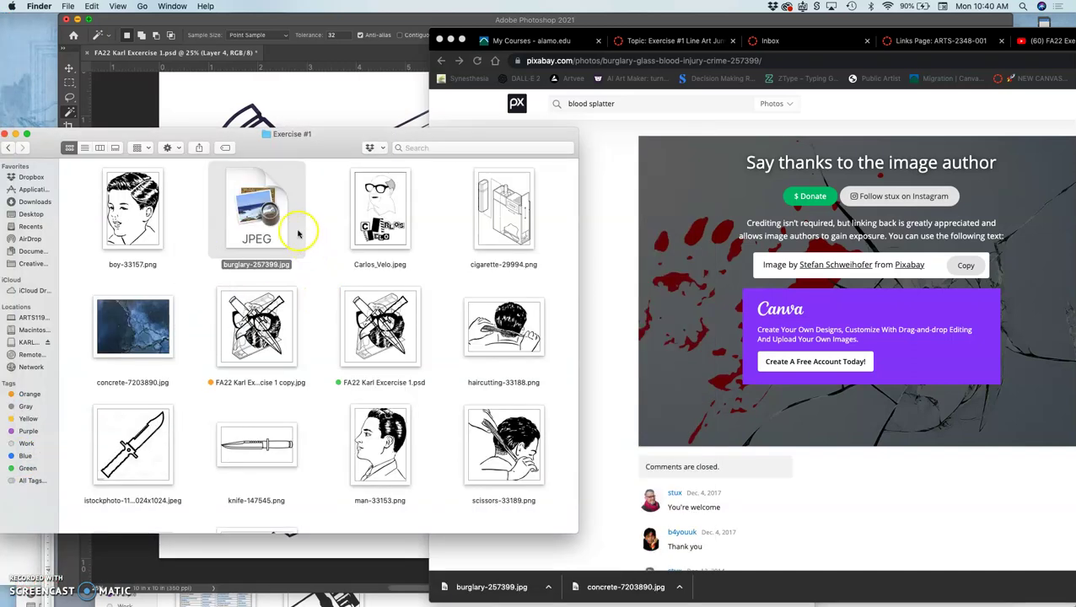
{"action": "left_click", "coordinate": [193, 233]}
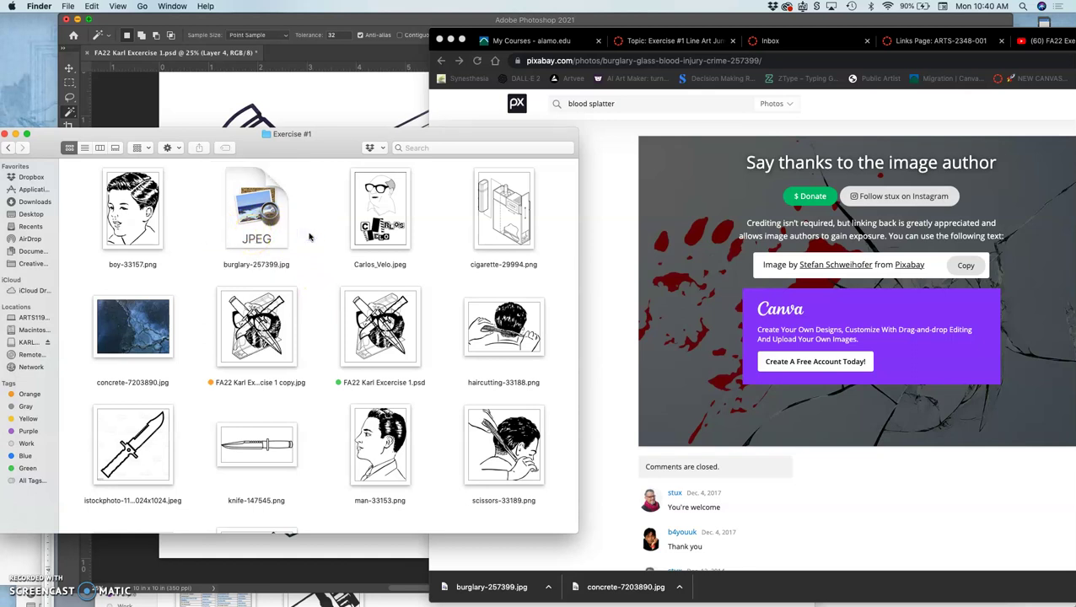
{"action": "left_click_drag", "start_coordinate": [257, 221], "coordinate": [316, 105]}
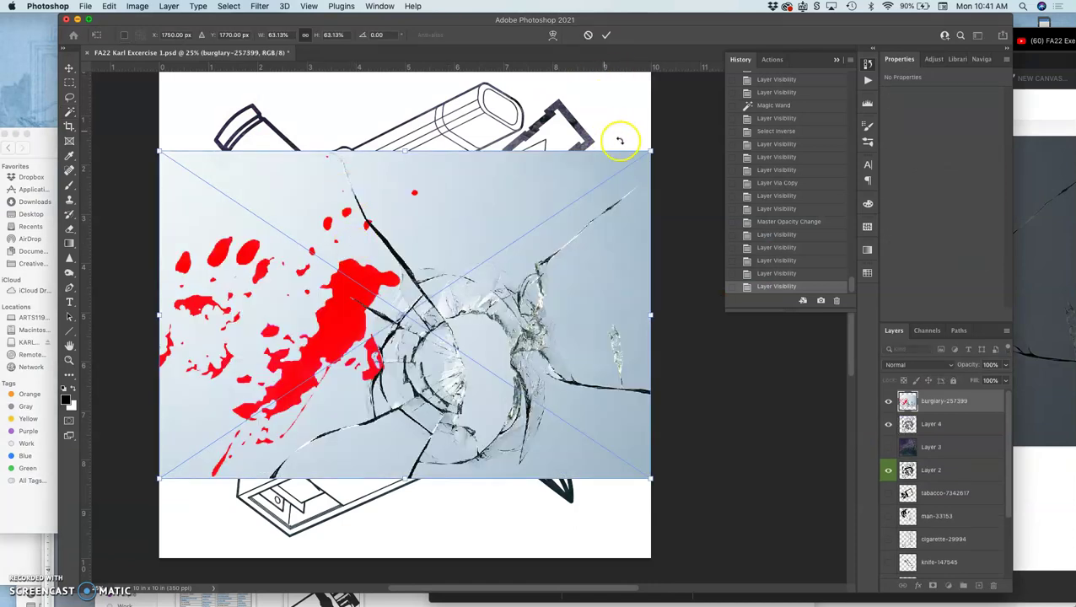
Step: Enlarge the burglary-257399 splatter photo to about 87%, shift it down-right, and commit it
{"action": "left_click_drag", "start_coordinate": [650, 151], "coordinate": [814, 91]}
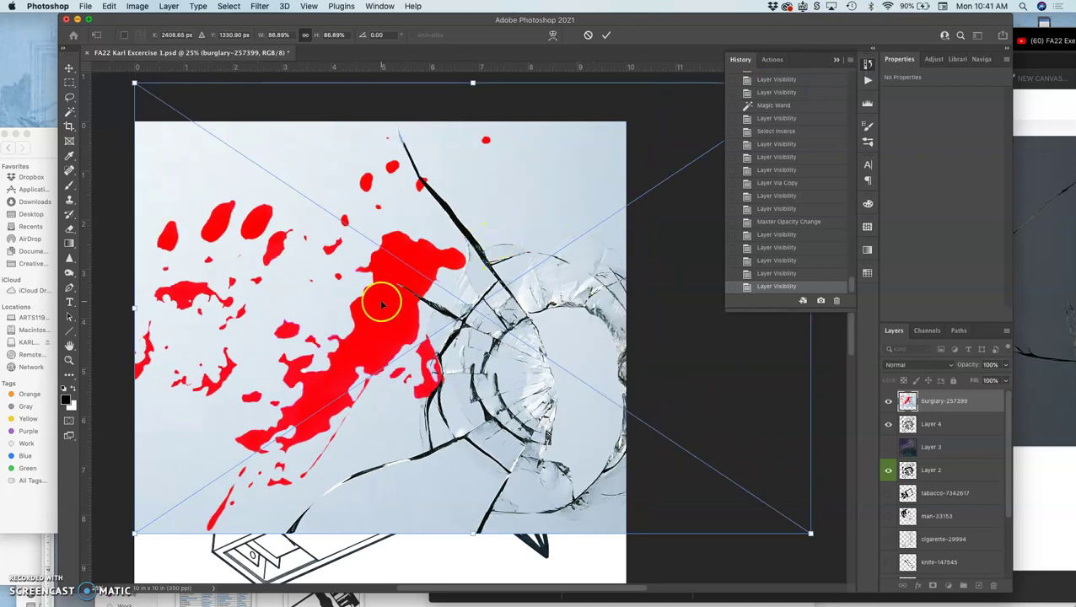
{"action": "left_click_drag", "start_coordinate": [380, 300], "coordinate": [443, 361]}
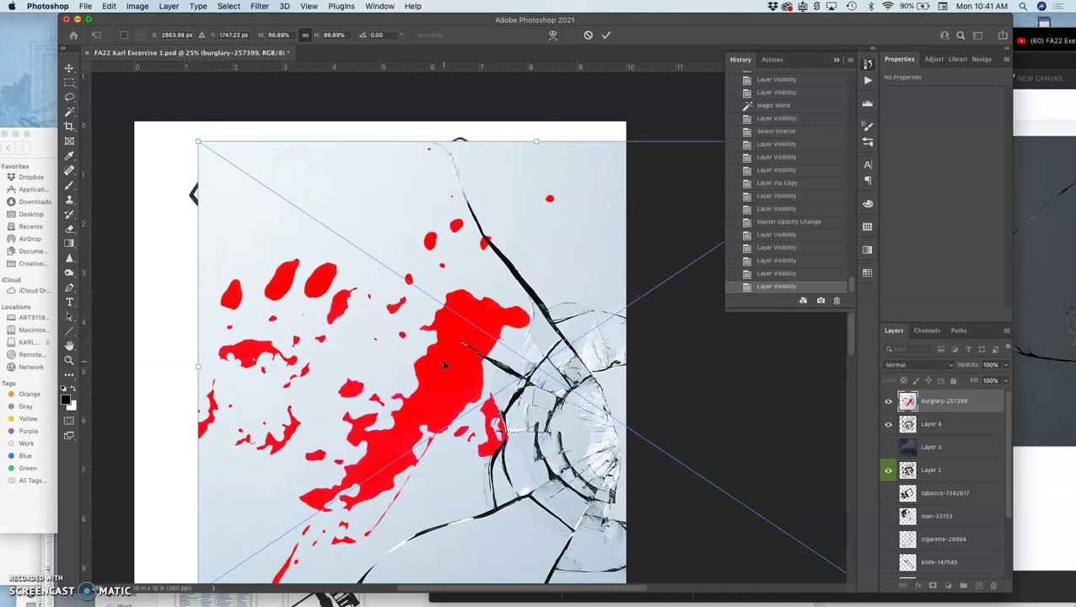
{"action": "key", "text": "Return"}
{"action": "left_click", "coordinate": [932, 403]}
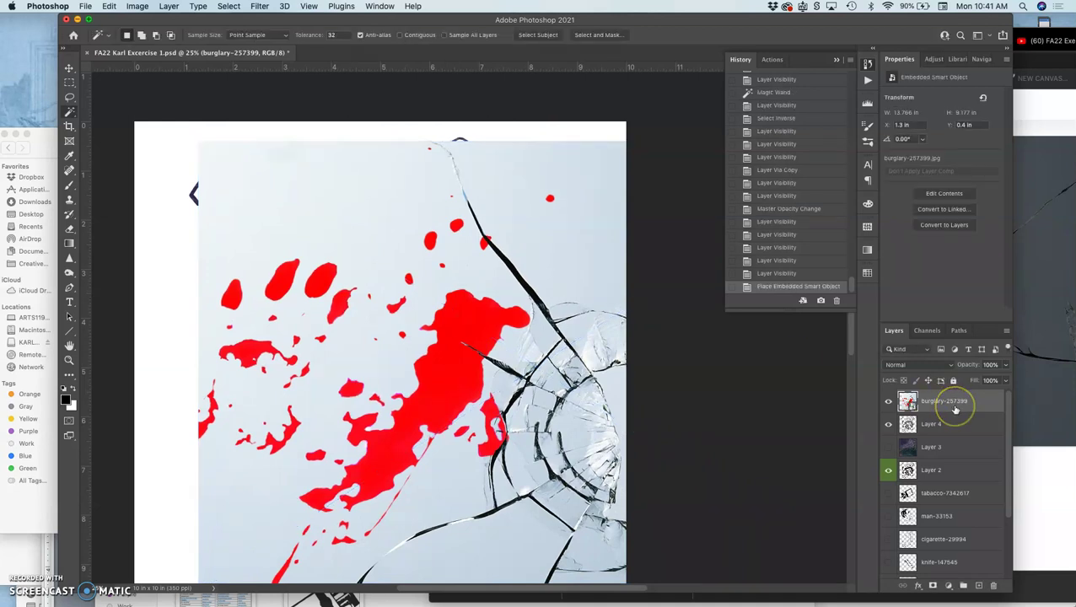
Step: Rasterize the burglary-257399 splatter photo layer
{"action": "right_click", "coordinate": [955, 409]}
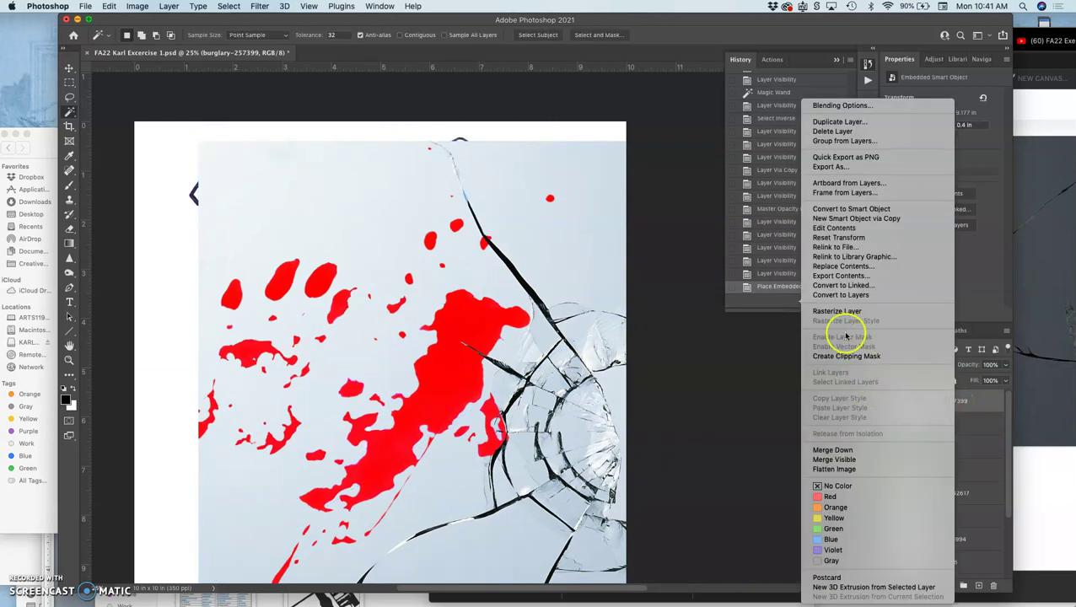
{"action": "left_click", "coordinate": [839, 312]}
{"action": "scroll", "coordinate": [363, 297], "scroll_direction": "down", "scroll_amount": 3}
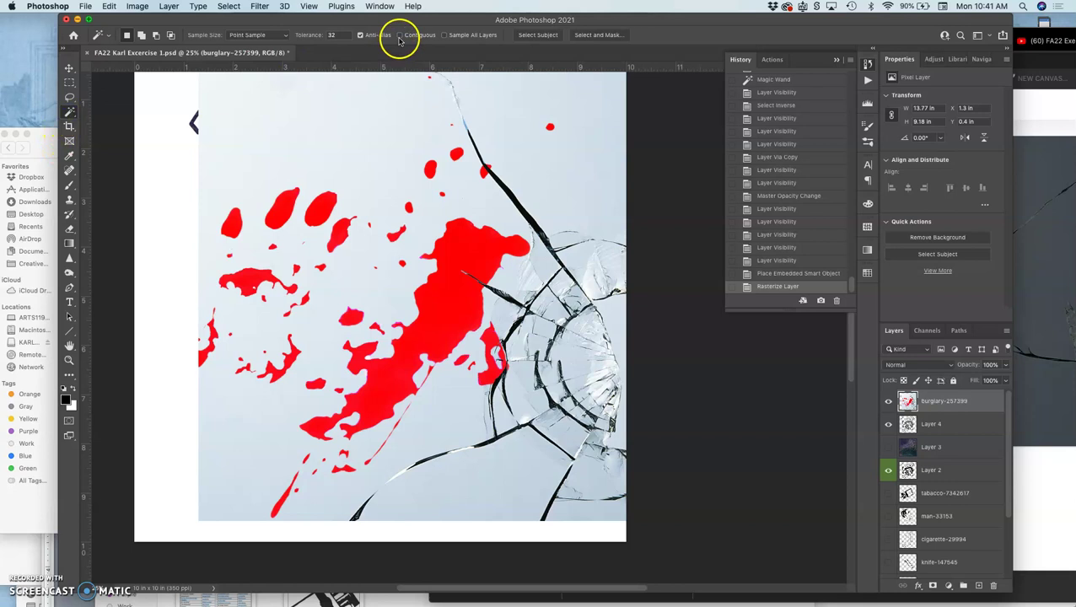
Step: Magic Wand the red splatter and copy it onto a new Layer 5 with Cmd+J
{"action": "left_click", "coordinate": [462, 245]}
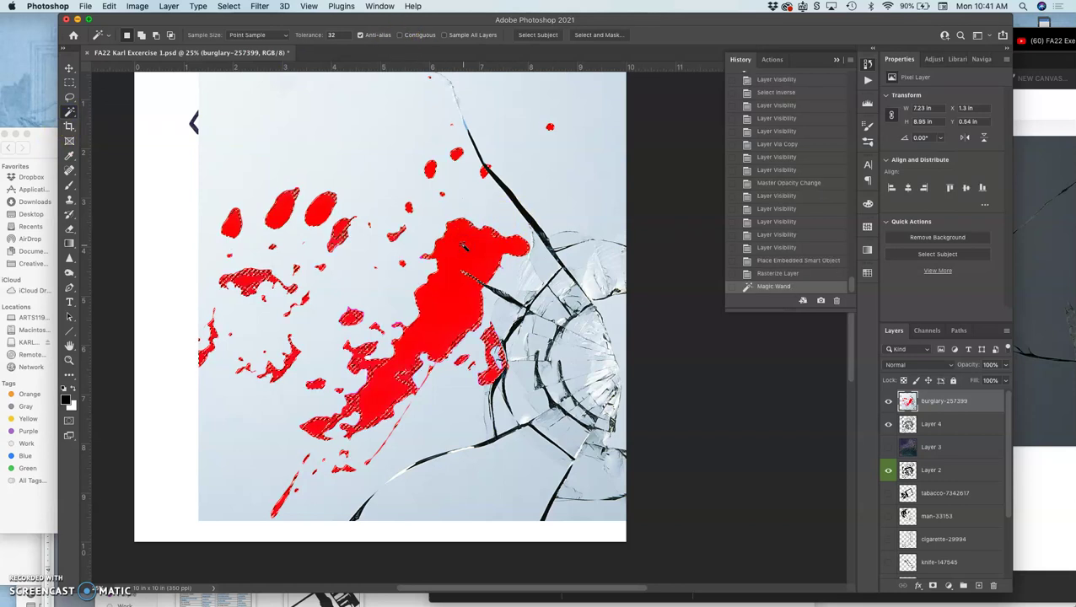
{"action": "key", "text": "super+j"}
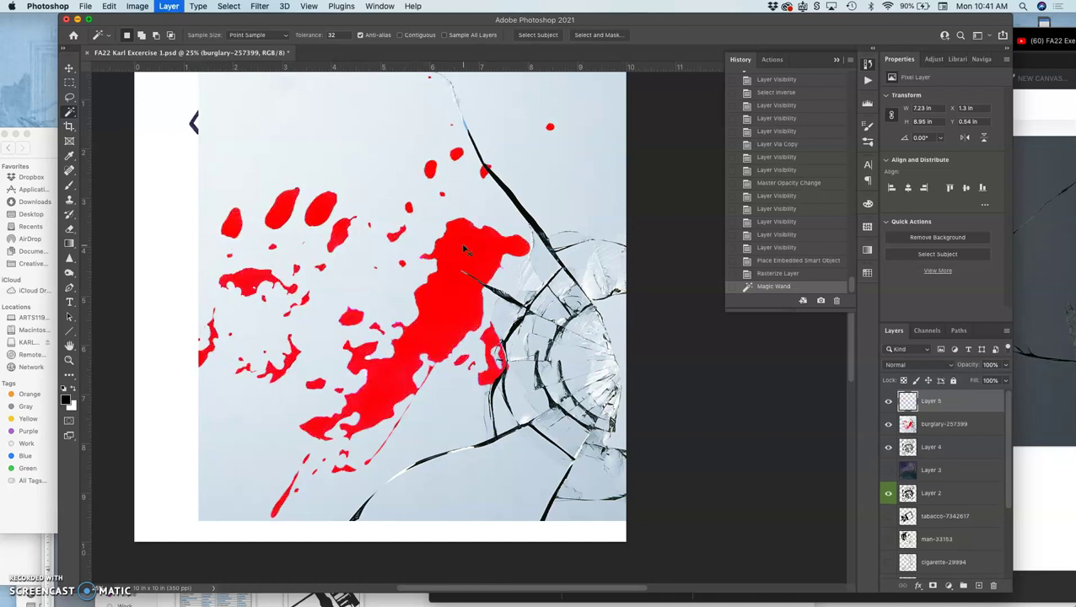
{"action": "left_click", "coordinate": [888, 426]}
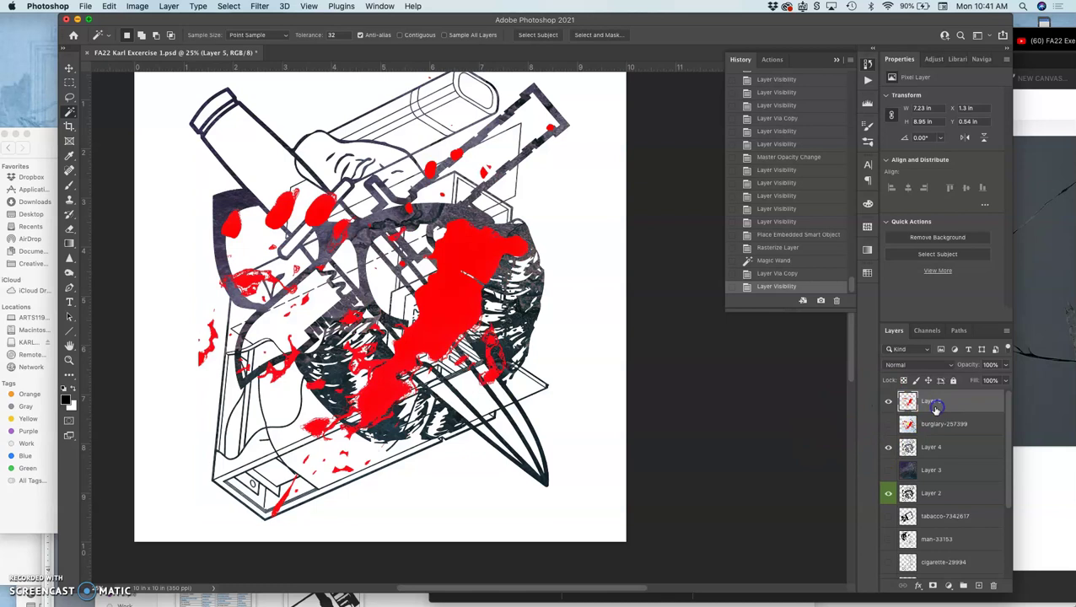
{"action": "left_click", "coordinate": [887, 403]}
{"action": "left_click", "coordinate": [887, 402]}
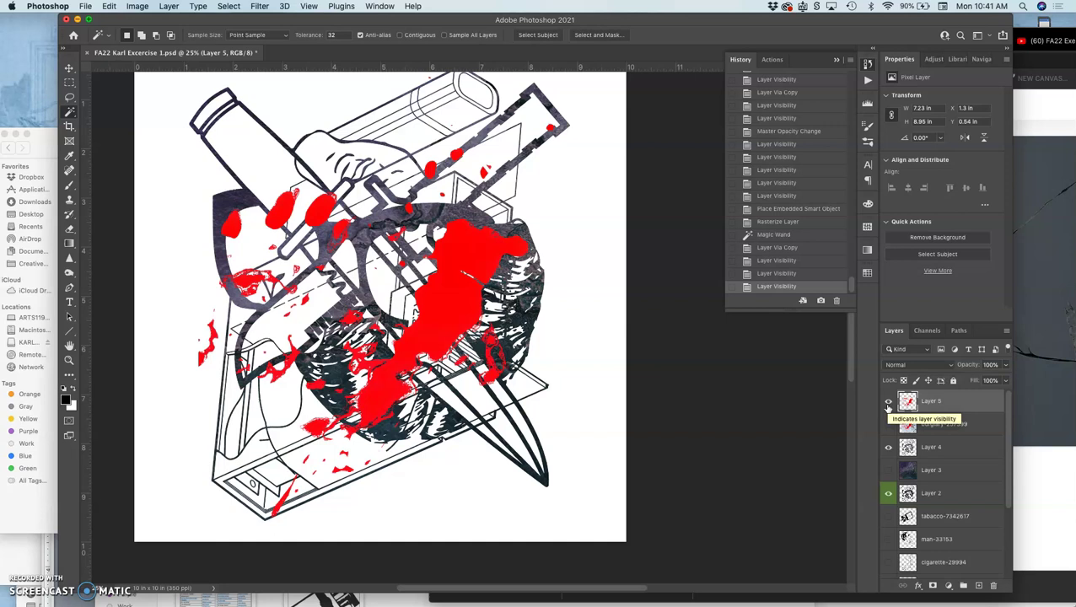
Step: Hide Layer 5 and select the line-art shape on Layer 4 by inverting a white-area selection
{"action": "left_click", "coordinate": [888, 402]}
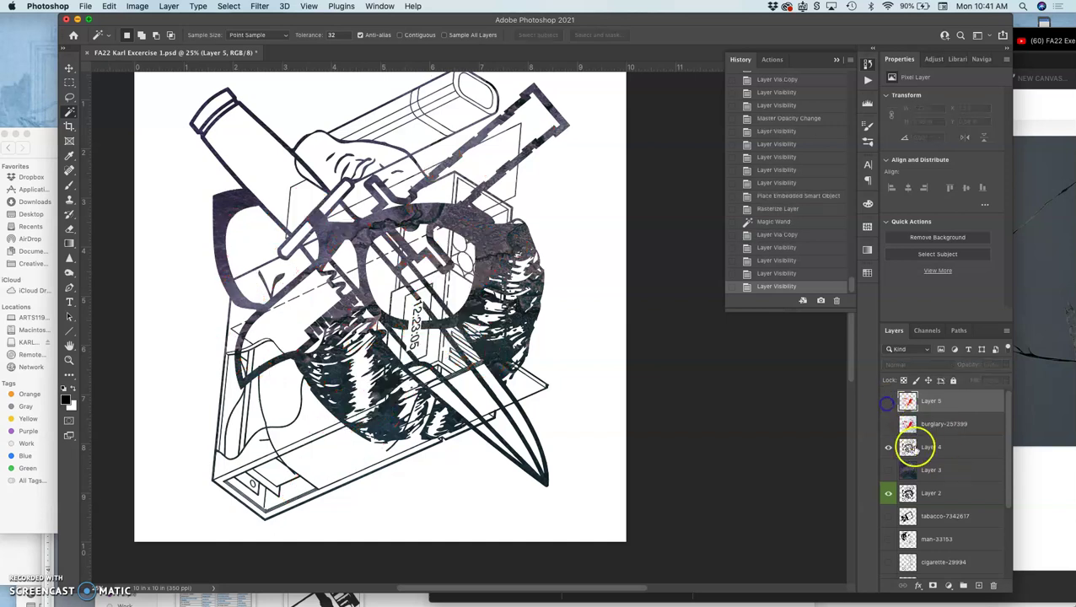
{"action": "left_click", "coordinate": [922, 451]}
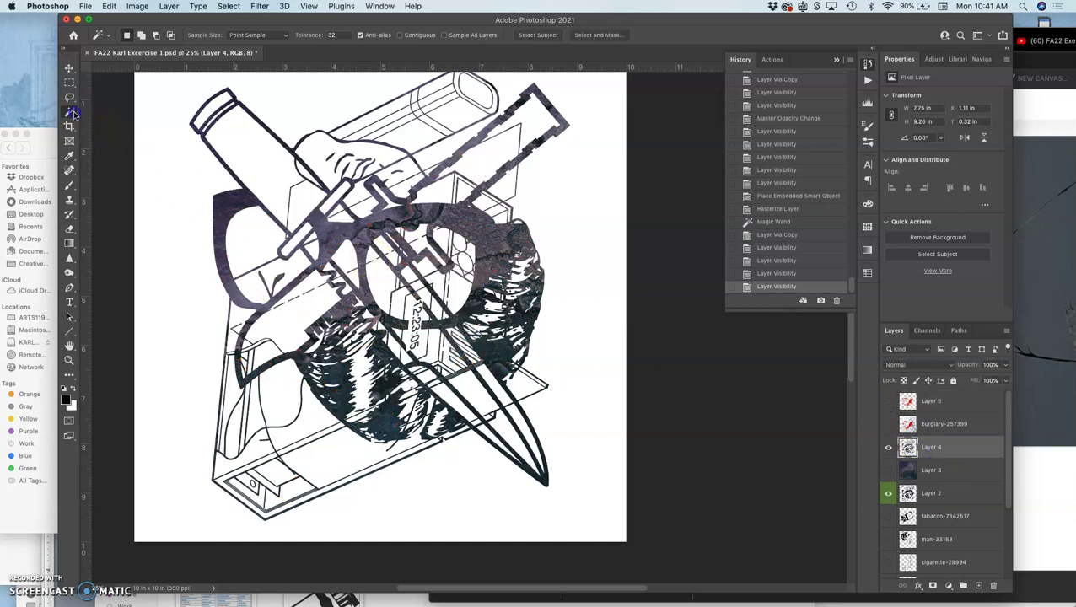
{"action": "left_click", "coordinate": [168, 151]}
{"action": "left_click", "coordinate": [428, 230]}
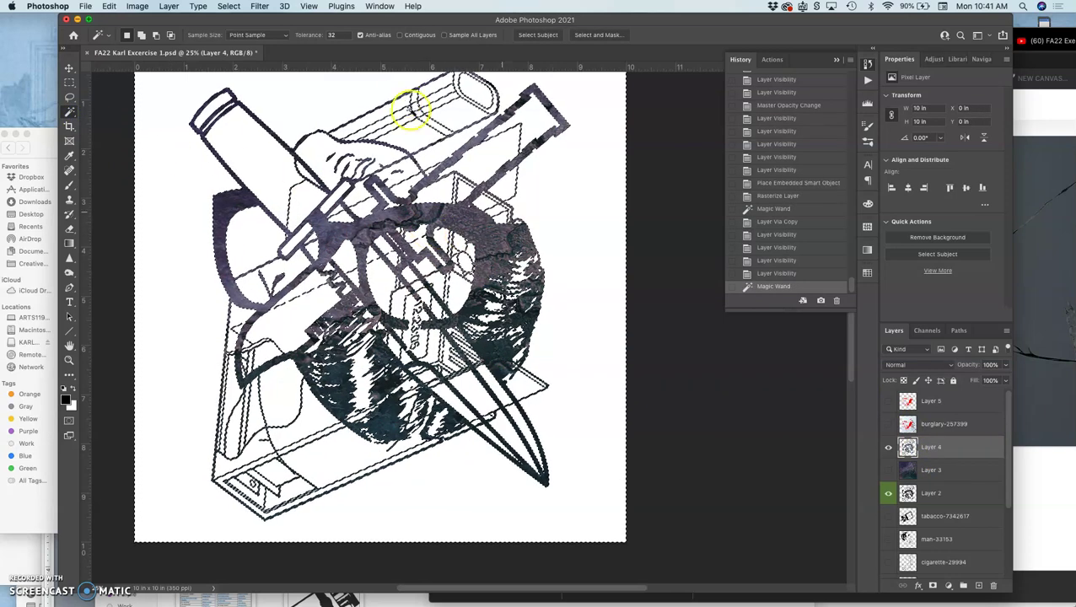
{"action": "left_click", "coordinate": [229, 6]}
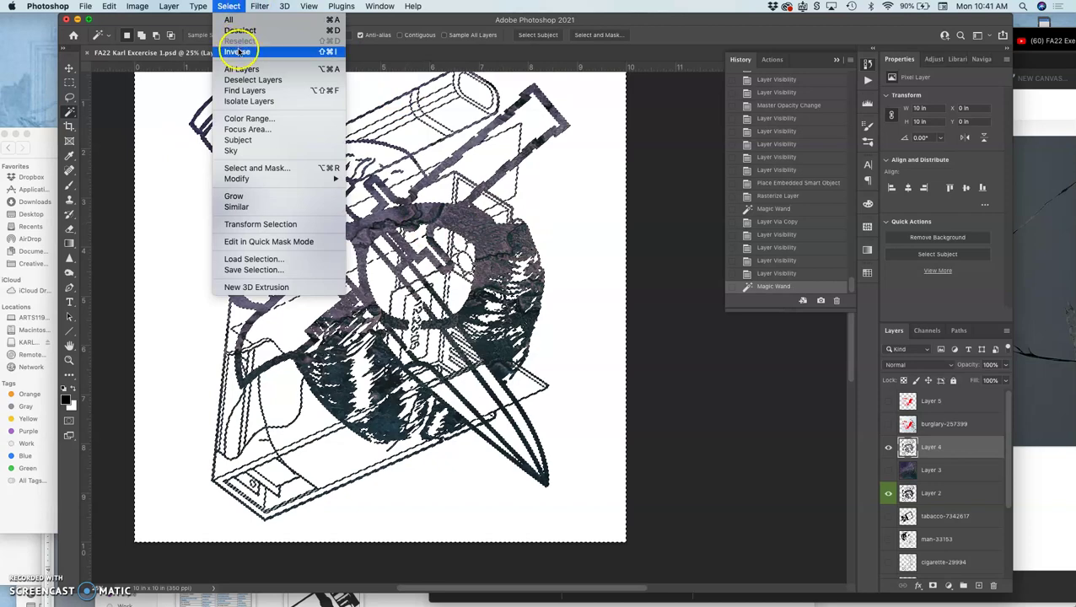
{"action": "left_click", "coordinate": [229, 46]}
Step: Copy Layer 5's splatter inside that selection to a new Layer 6, then hide Layer 5
{"action": "left_click", "coordinate": [928, 400]}
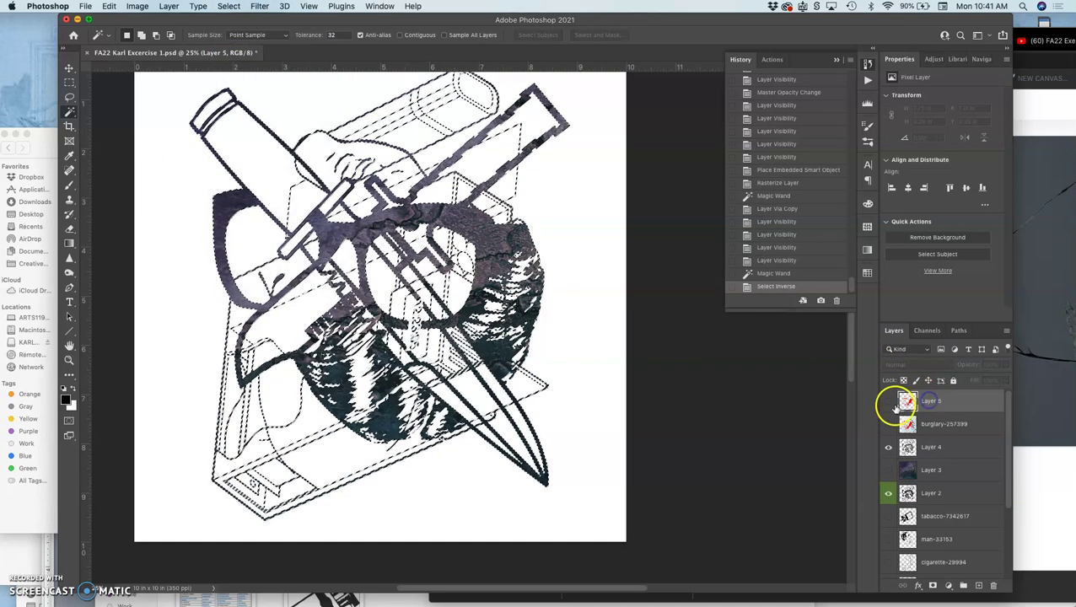
{"action": "left_click", "coordinate": [889, 402]}
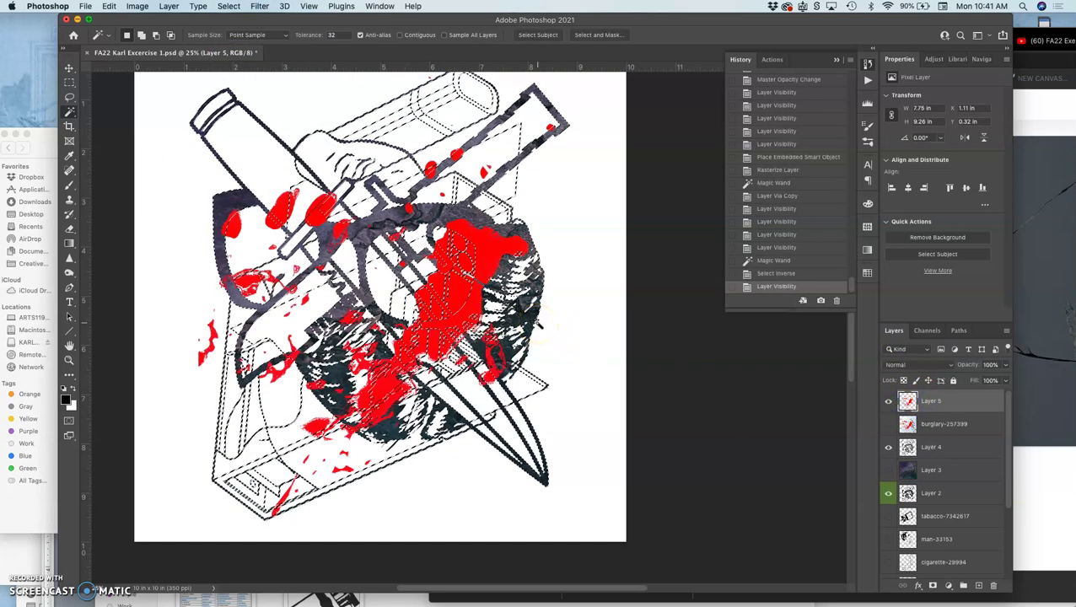
{"action": "key", "text": "super+j"}
{"action": "left_click", "coordinate": [889, 427]}
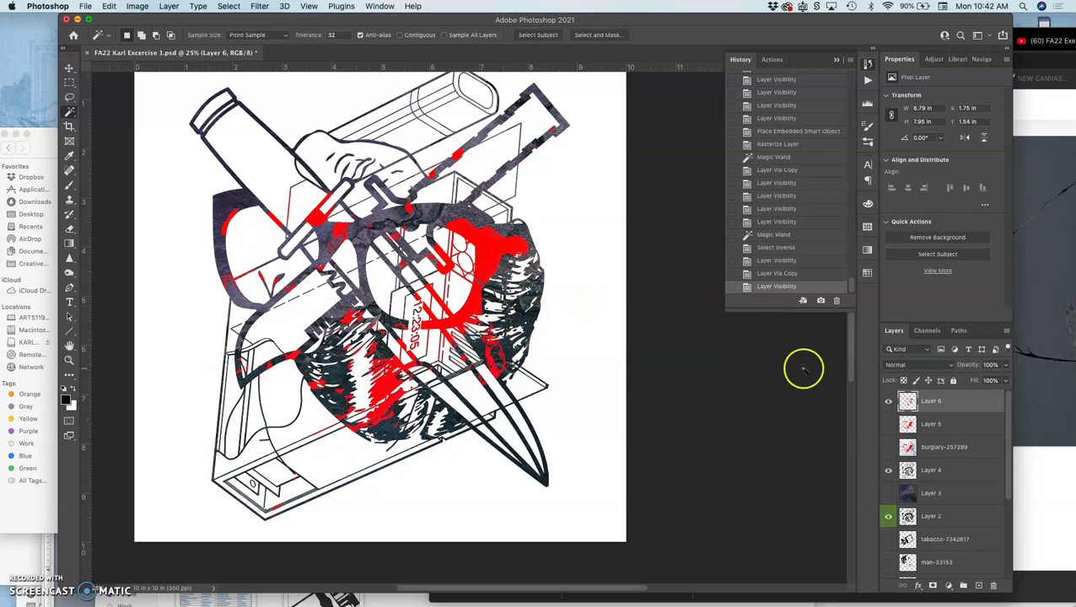
Step: Reveal Layer 5's full red splatter again and fade it to 22% opacity
{"action": "left_click", "coordinate": [888, 424]}
{"action": "left_click", "coordinate": [927, 424]}
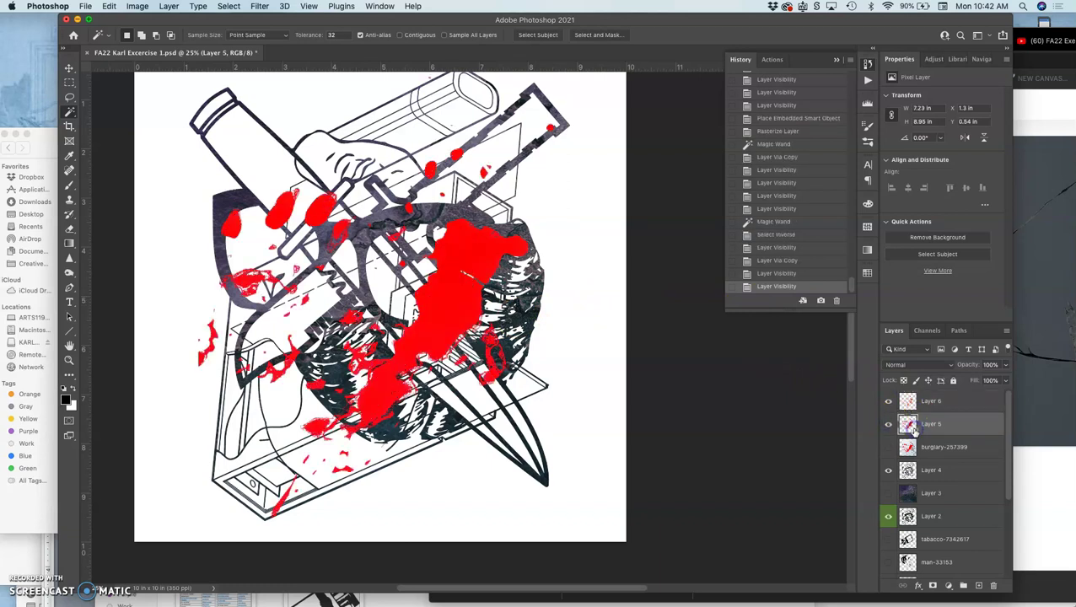
{"action": "left_click", "coordinate": [1005, 367]}
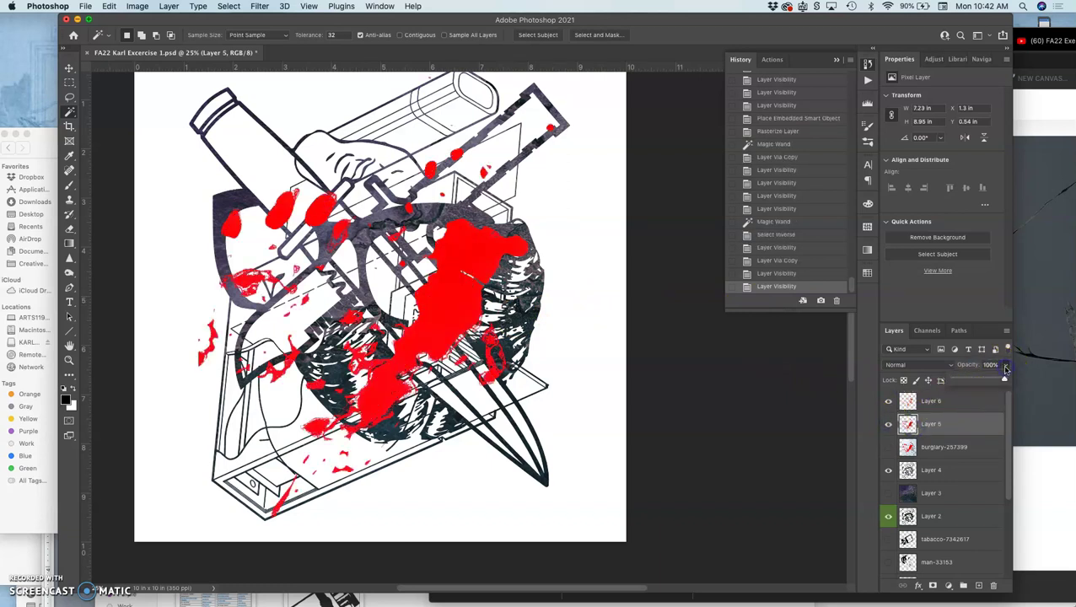
{"action": "left_click_drag", "start_coordinate": [1003, 381], "coordinate": [964, 383]}
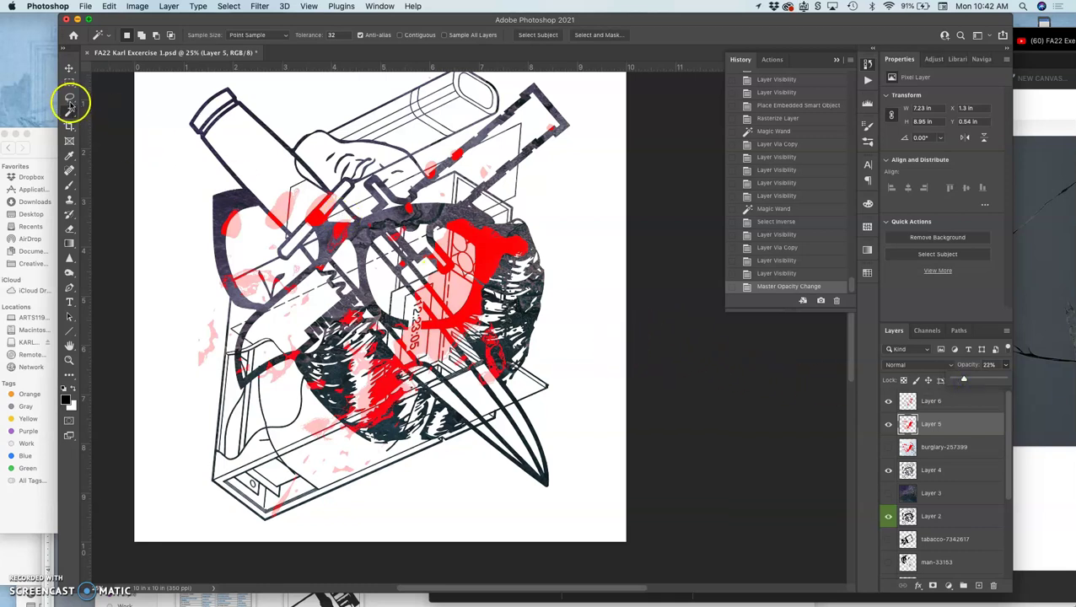
{"action": "left_click", "coordinate": [69, 97]}
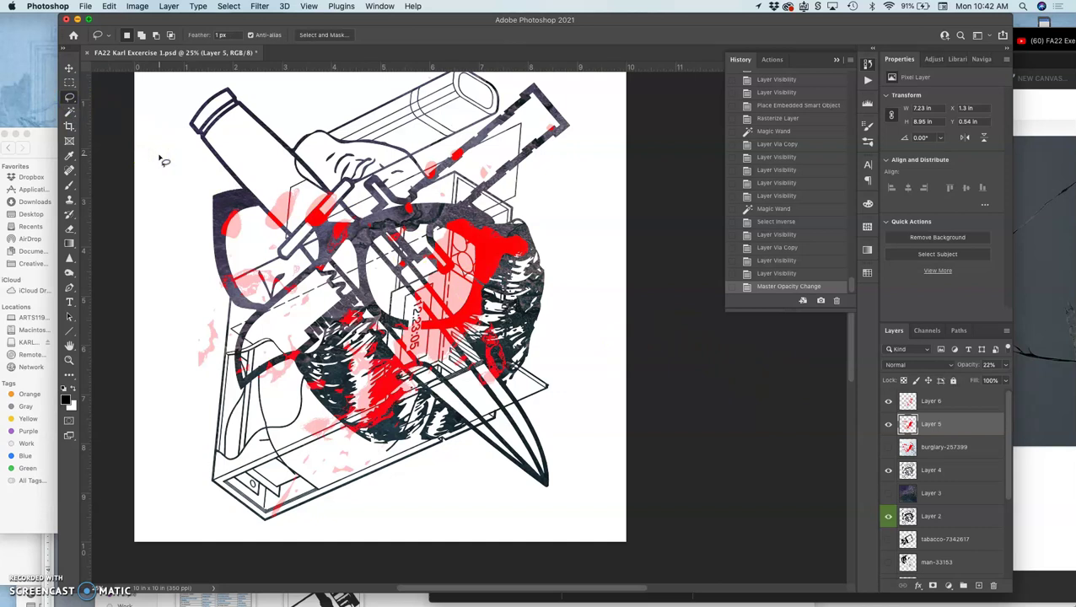
{"action": "scroll", "coordinate": [161, 160], "scroll_direction": "up", "scroll_amount": 1}
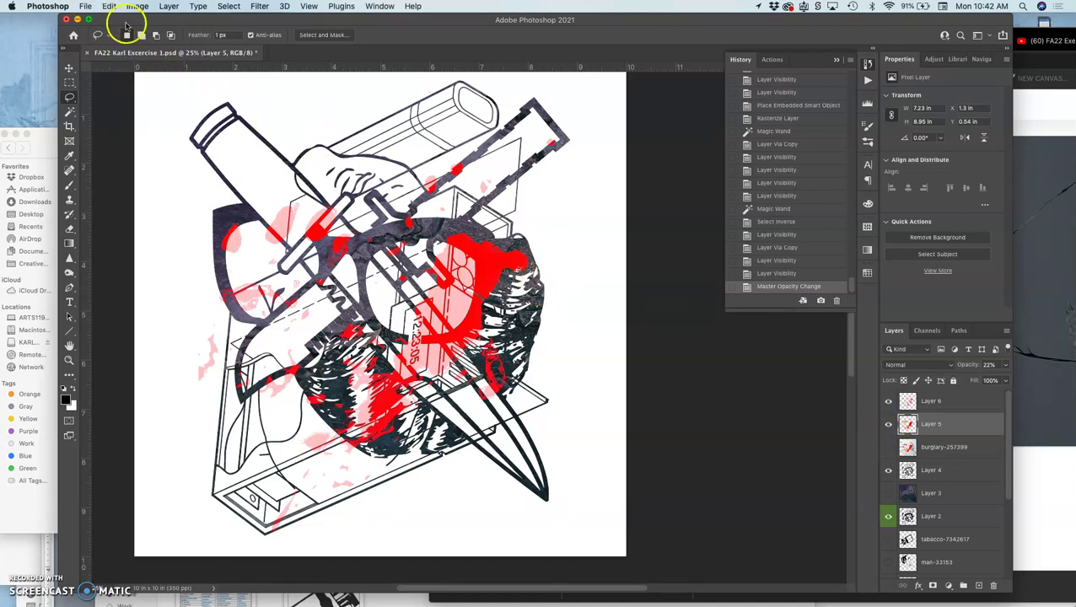
Step: Save a JPEG copy ending 'color copy.jpg' into Exercise #1 at Quality 12
{"action": "left_click", "coordinate": [87, 6]}
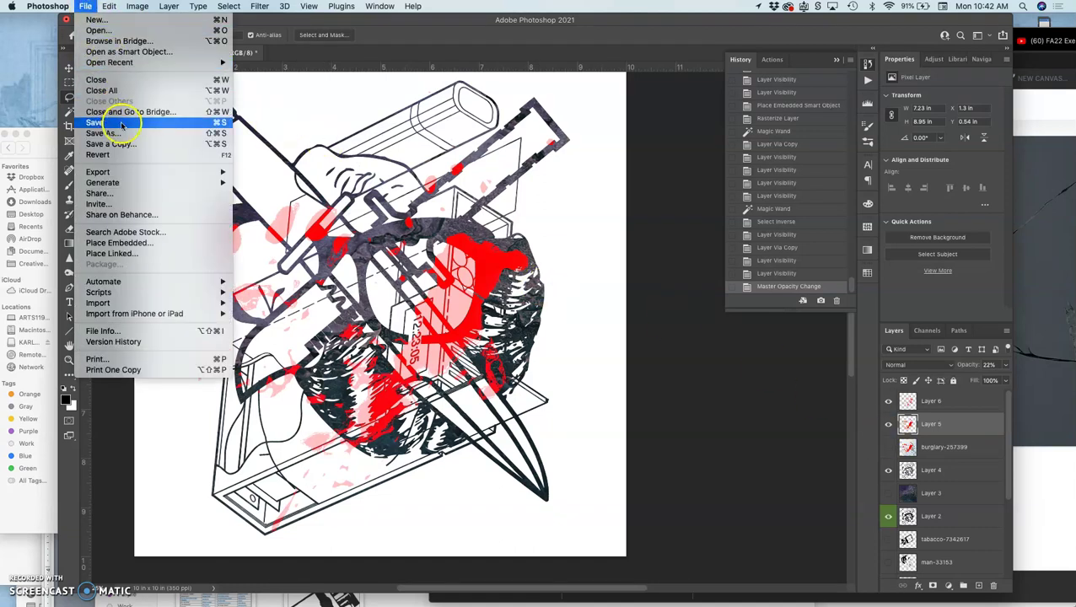
{"action": "left_click", "coordinate": [112, 147]}
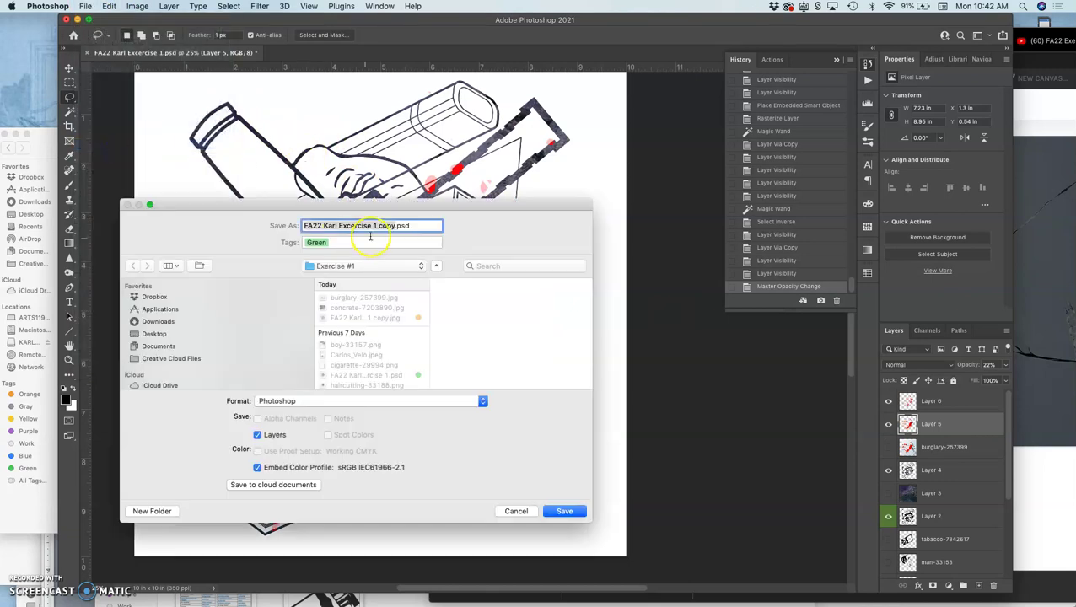
{"action": "left_click", "coordinate": [292, 400]}
{"action": "left_click", "coordinate": [283, 474]}
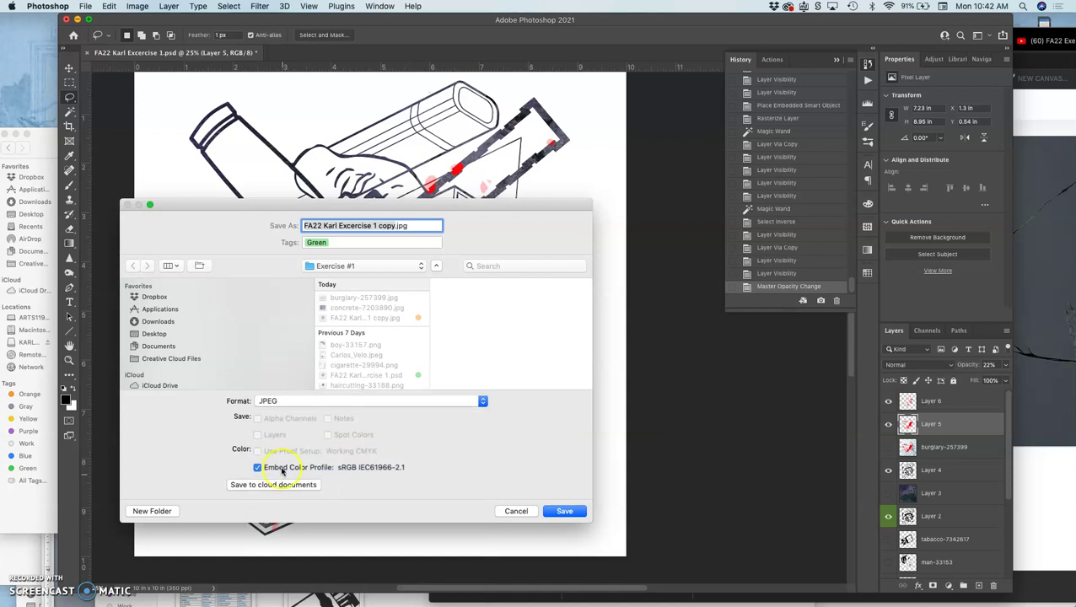
{"action": "left_click", "coordinate": [380, 225]}
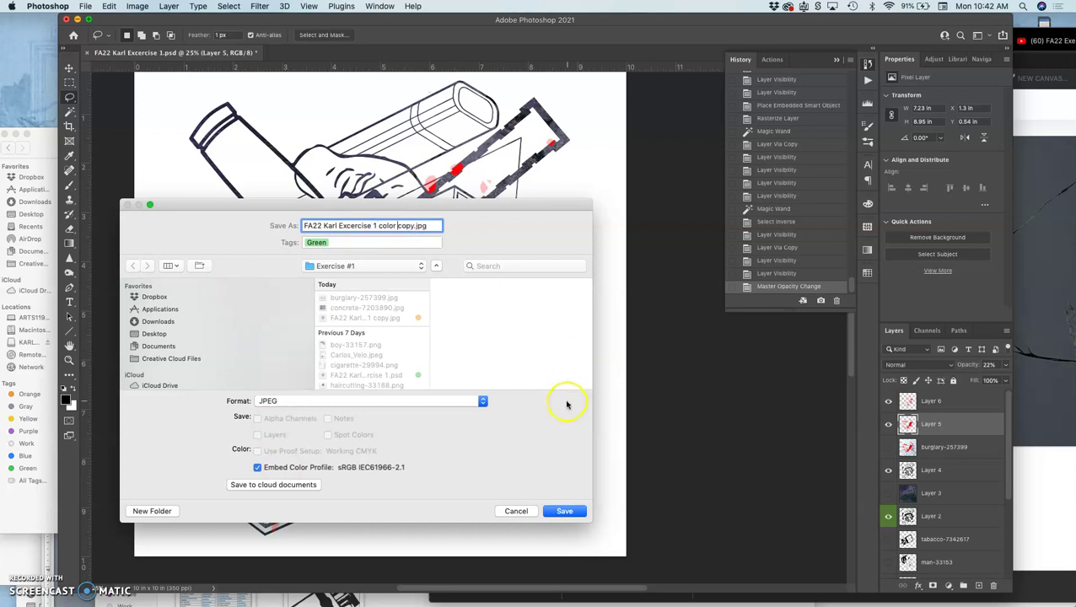
{"action": "left_click", "coordinate": [565, 511]}
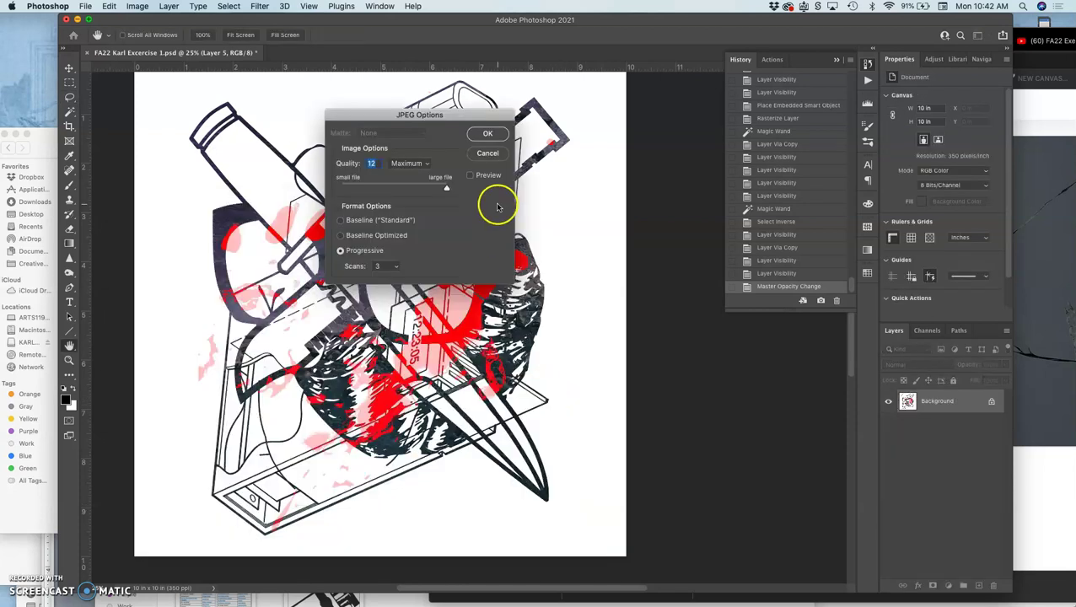
{"action": "left_click", "coordinate": [488, 135]}
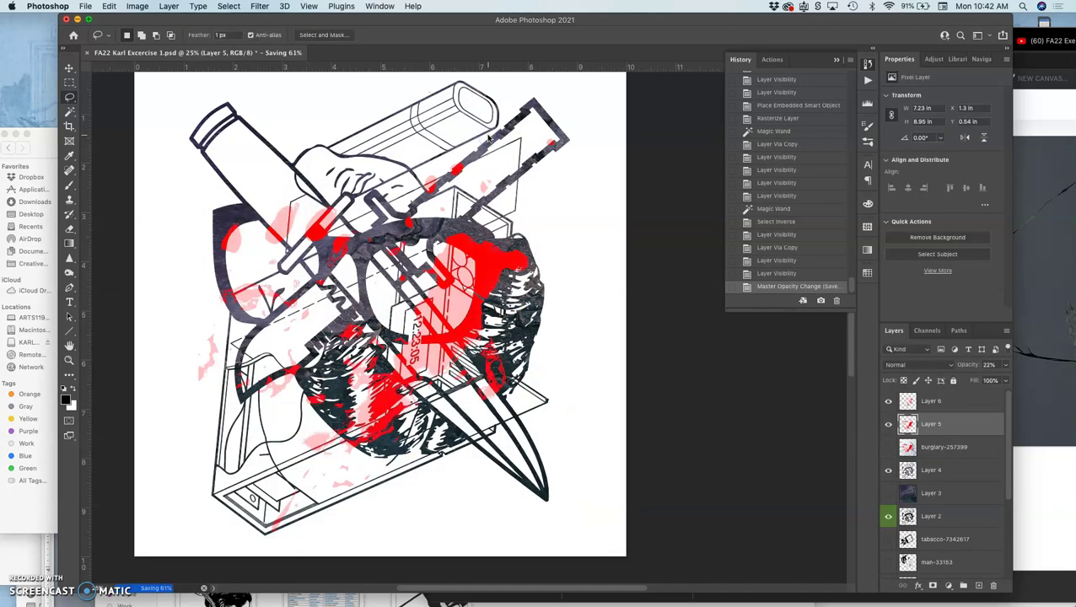
Step: Swap the green tag on 'color copy.jpg' for orange, then select all three exercise files
{"action": "left_click", "coordinate": [38, 148]}
{"action": "scroll", "coordinate": [358, 297], "scroll_direction": "down", "scroll_amount": 2}
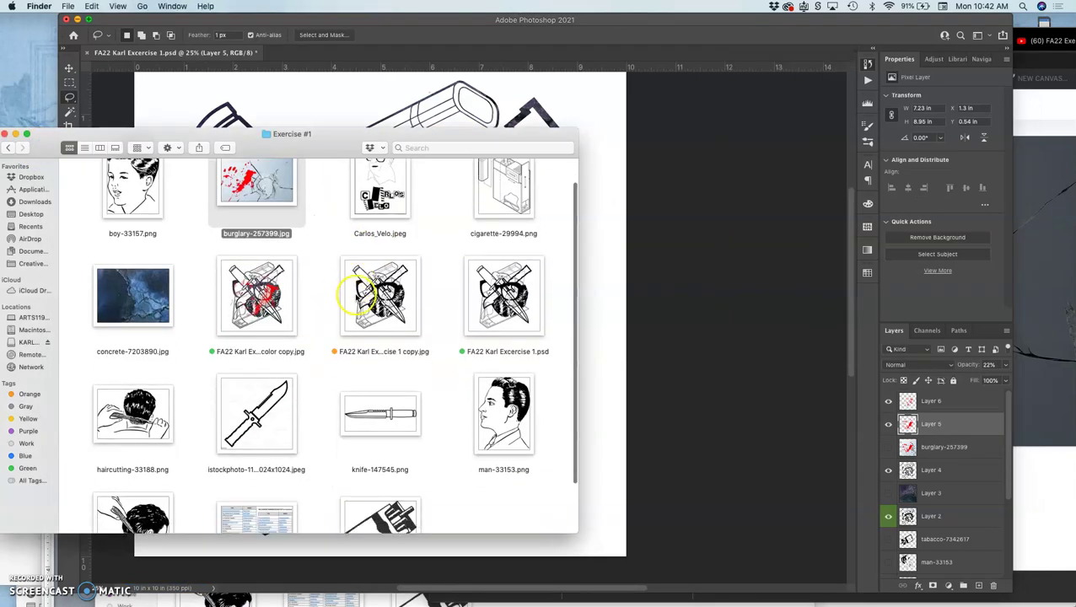
{"action": "left_click", "coordinate": [263, 314]}
{"action": "right_click", "coordinate": [261, 316]}
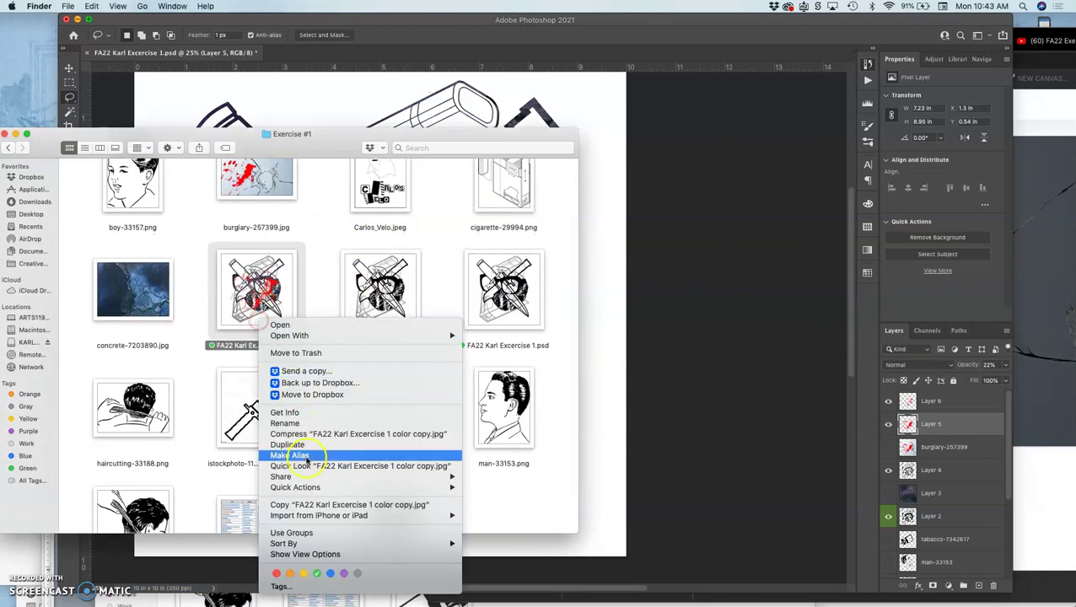
{"action": "left_click", "coordinate": [318, 573]}
{"action": "right_click", "coordinate": [249, 302]}
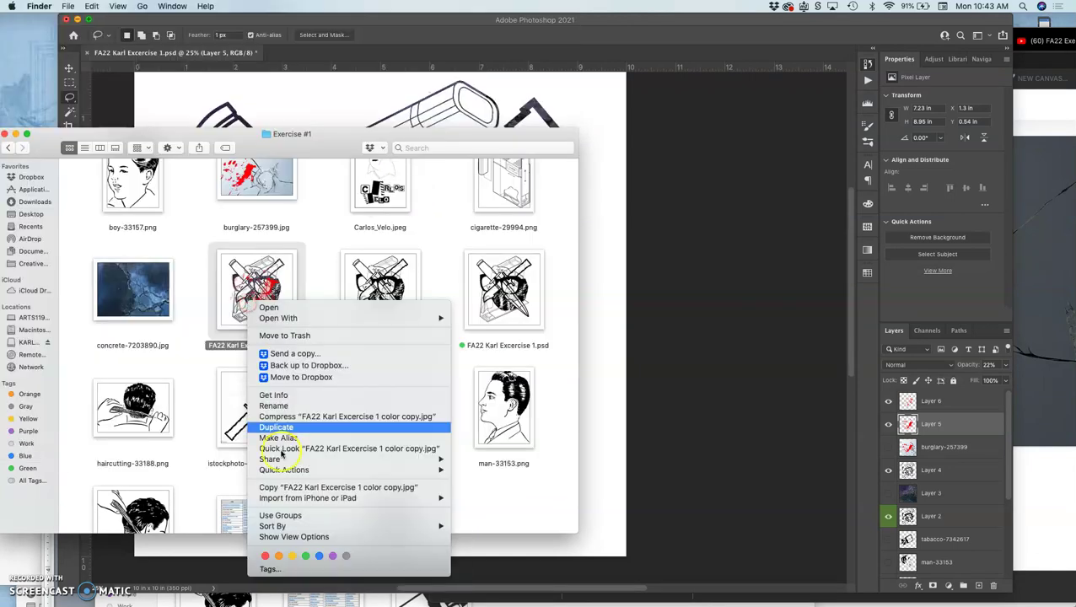
{"action": "left_click", "coordinate": [278, 555]}
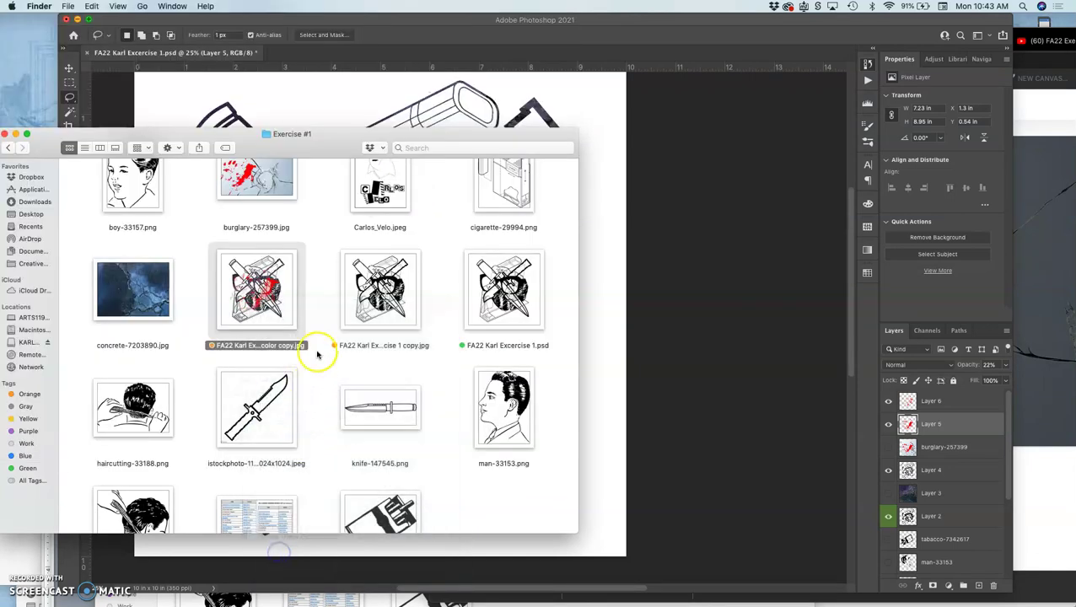
{"action": "left_click", "coordinate": [317, 352]}
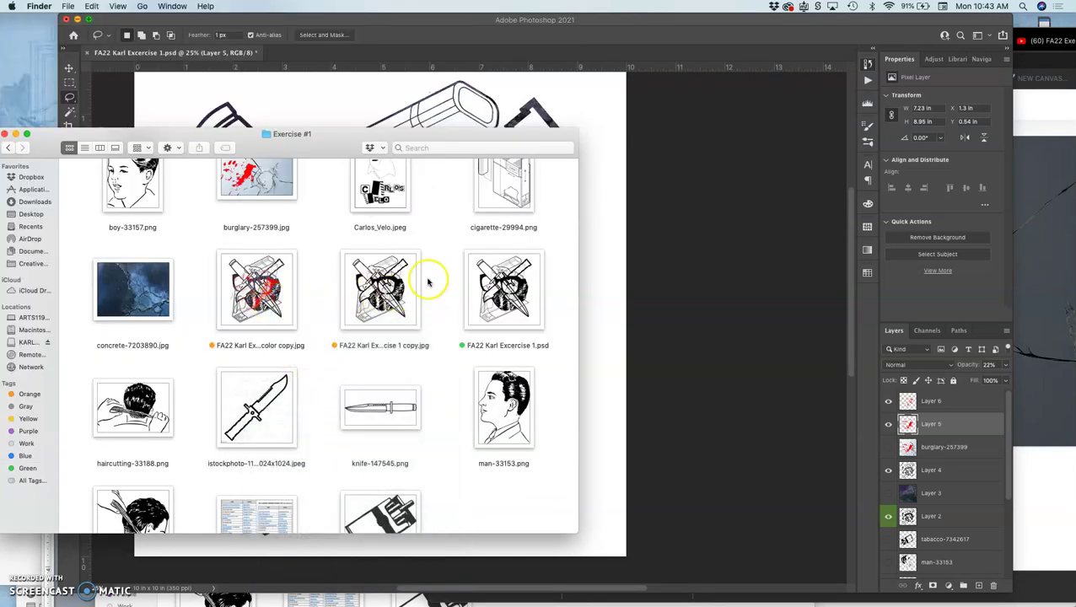
{"action": "left_click_drag", "start_coordinate": [207, 271], "coordinate": [501, 288]}
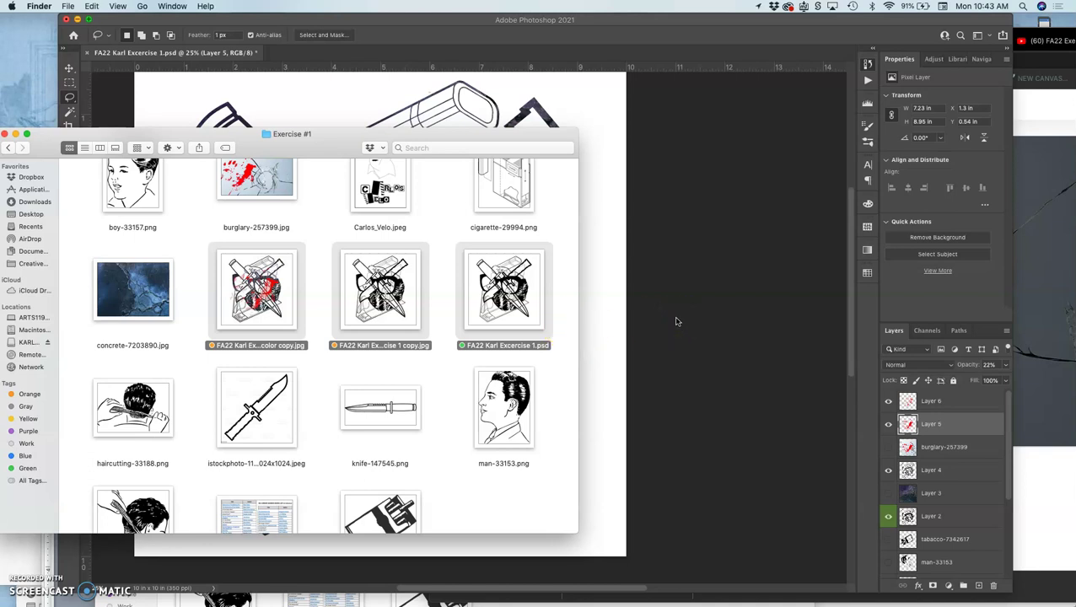
Step: Bring Chrome forward on the Canvas discussion topic tab and maximize the window
{"action": "left_click", "coordinate": [1045, 509]}
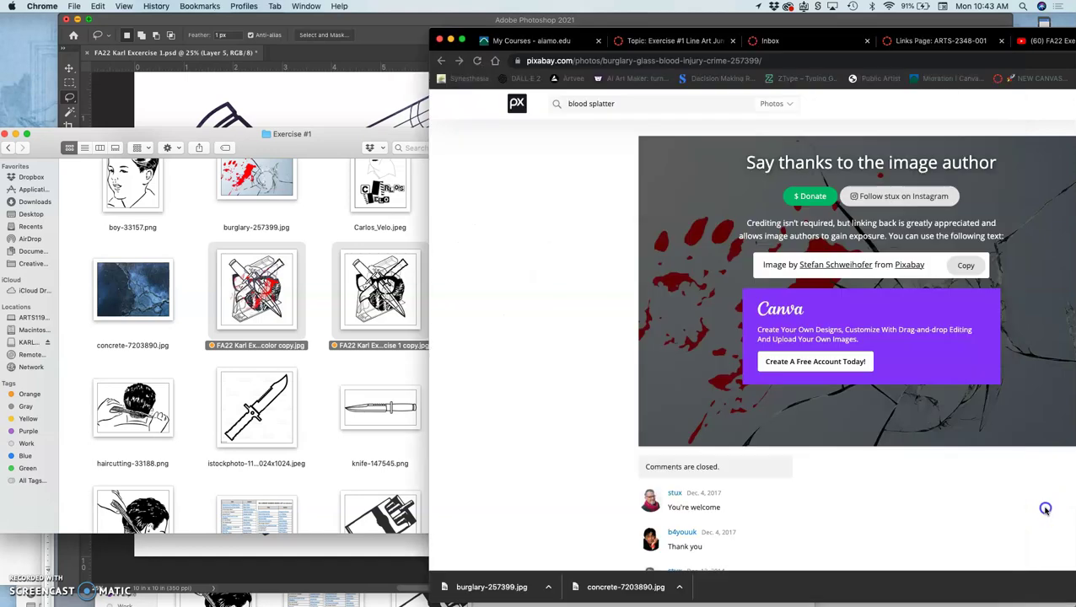
{"action": "left_click", "coordinate": [688, 41]}
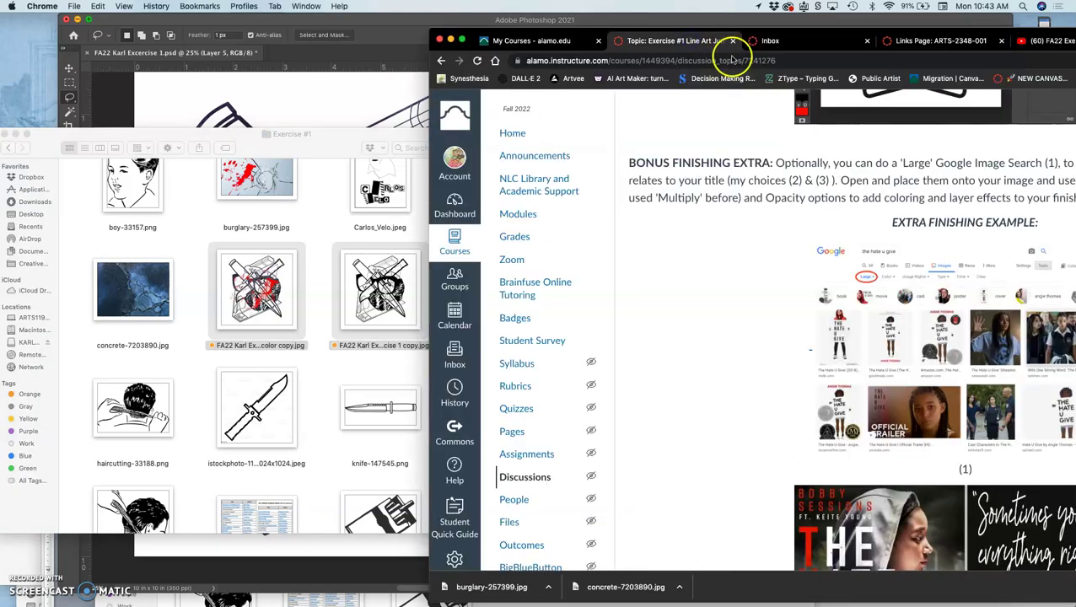
{"action": "left_click", "coordinate": [462, 40]}
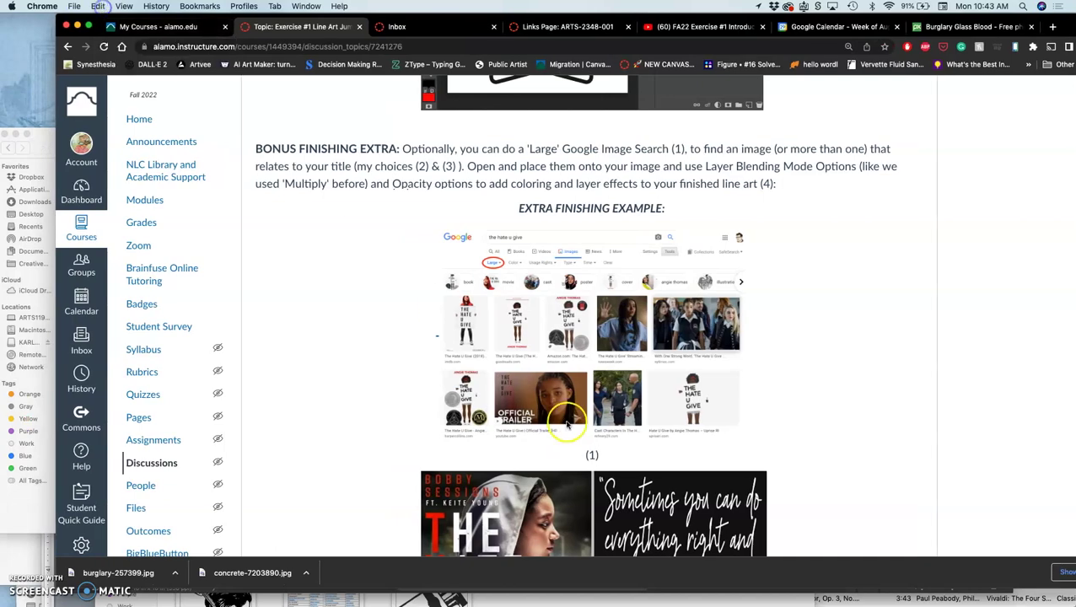
Step: Scroll down to your own reply and open its ⋮ options menu
{"action": "scroll", "coordinate": [566, 425], "scroll_direction": "down", "scroll_amount": 5}
{"action": "scroll", "coordinate": [567, 425], "scroll_direction": "down", "scroll_amount": 5}
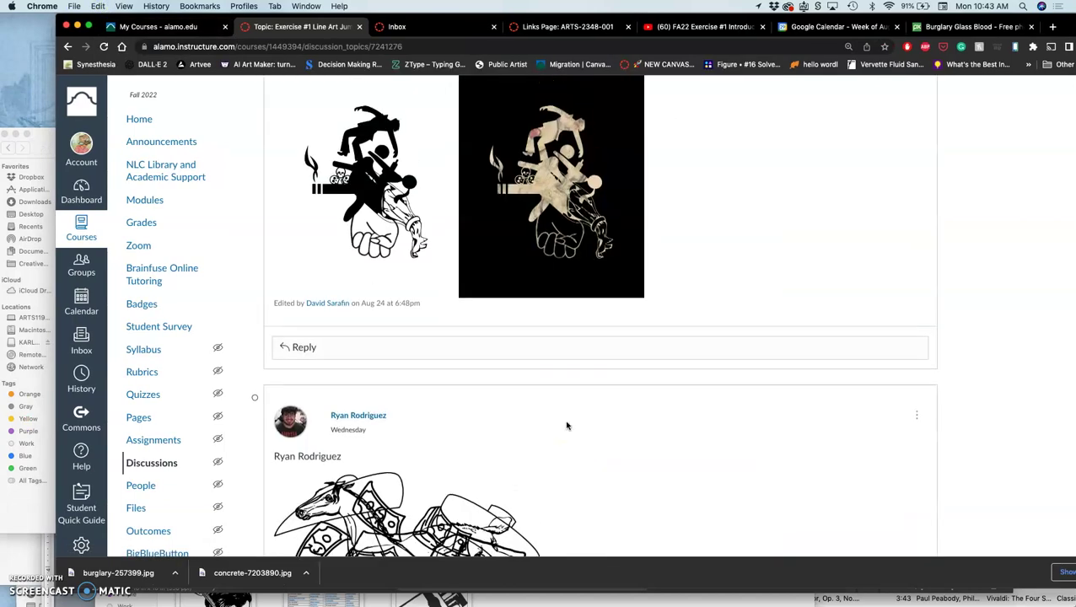
{"action": "scroll", "coordinate": [567, 425], "scroll_direction": "down", "scroll_amount": 10}
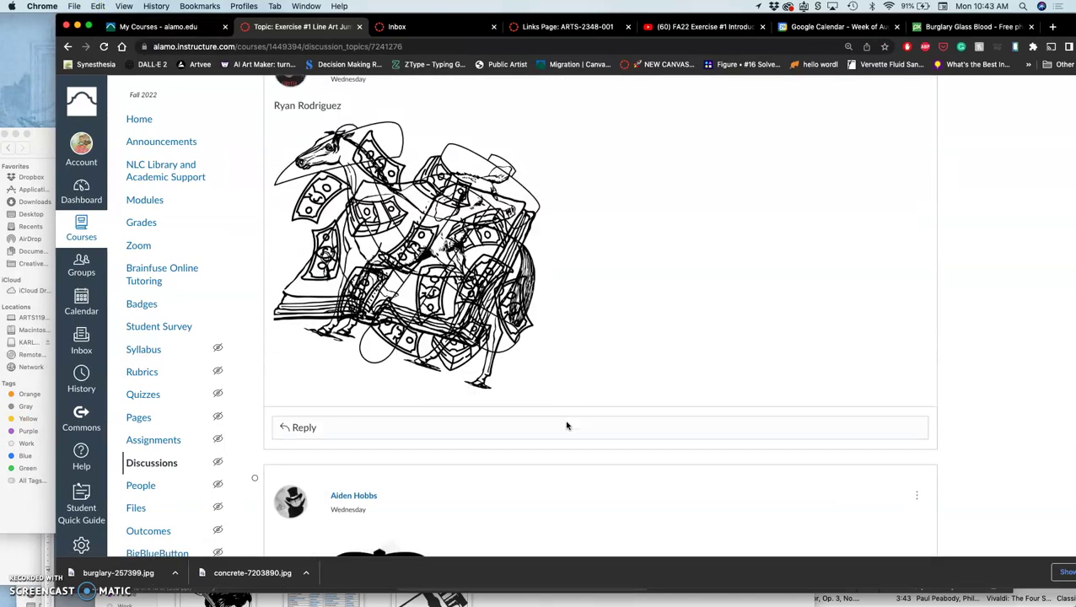
{"action": "scroll", "coordinate": [566, 424], "scroll_direction": "down", "scroll_amount": 10}
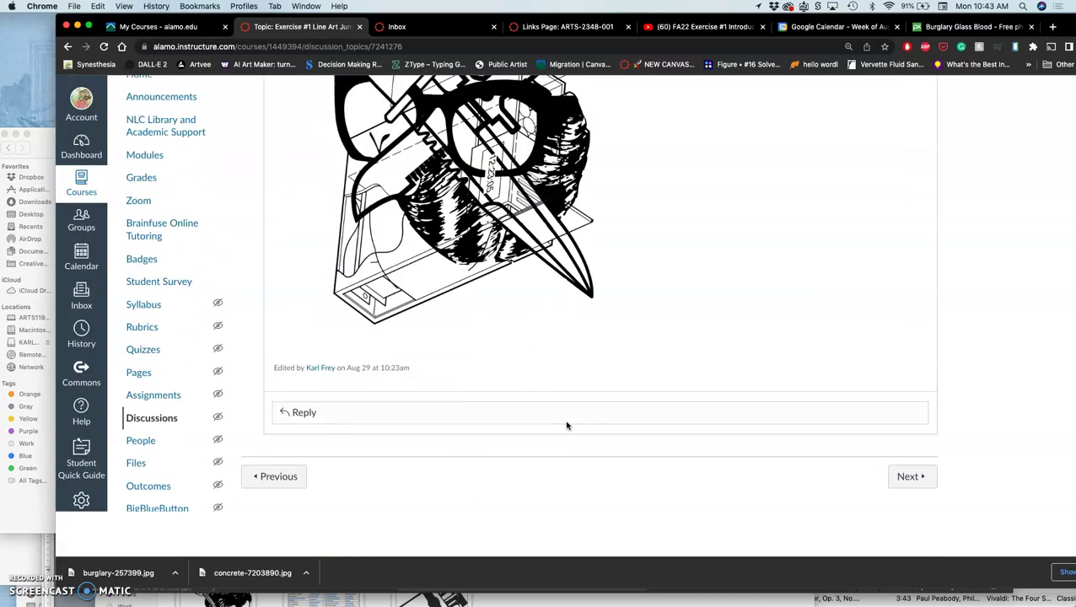
{"action": "scroll", "coordinate": [567, 425], "scroll_direction": "up", "scroll_amount": 15}
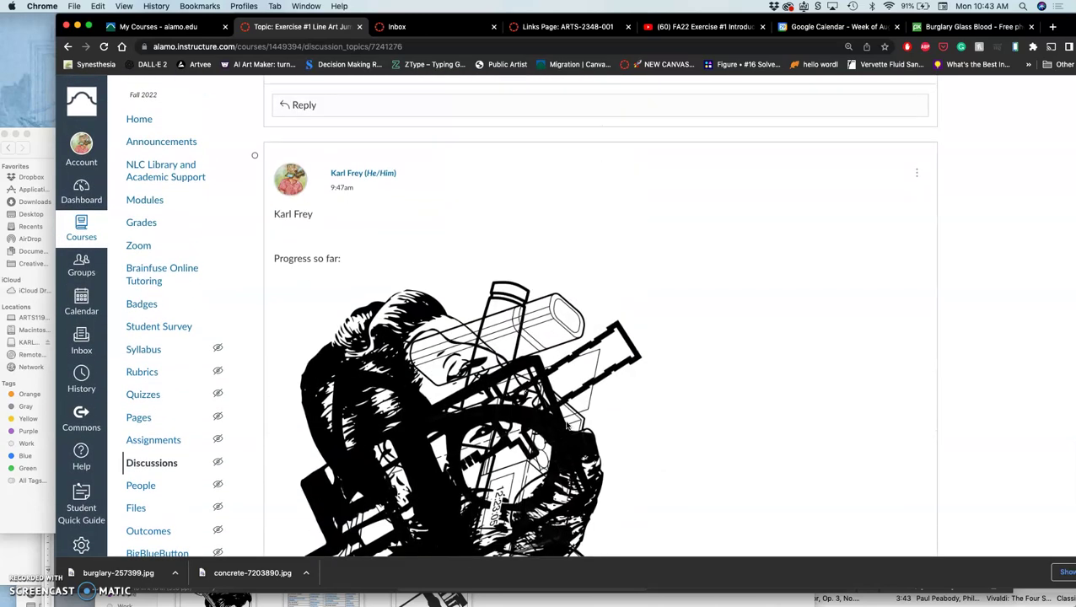
{"action": "left_click", "coordinate": [618, 392]}
{"action": "left_click", "coordinate": [917, 176]}
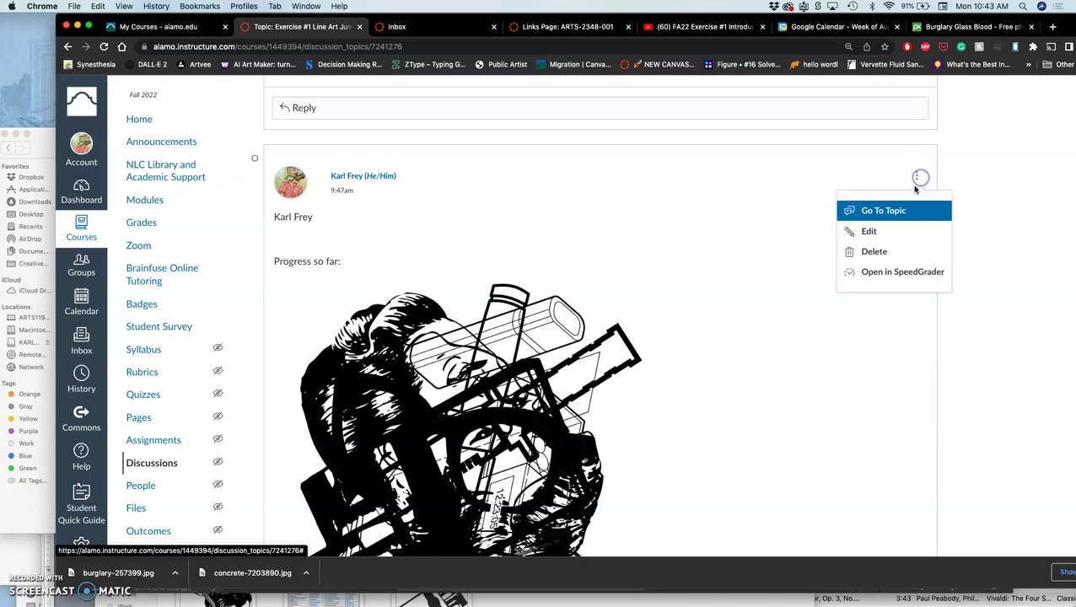
Step: Edit the reply and move the 'Black and White Final' caption below the last drawing
{"action": "left_click", "coordinate": [872, 229]}
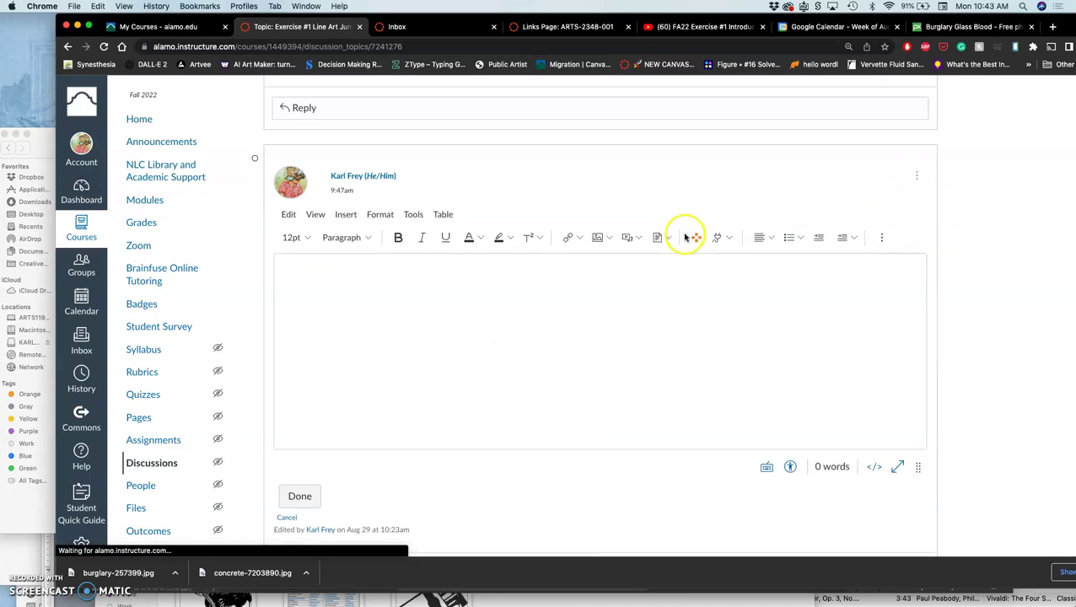
{"action": "scroll", "coordinate": [470, 354], "scroll_direction": "down", "scroll_amount": 5}
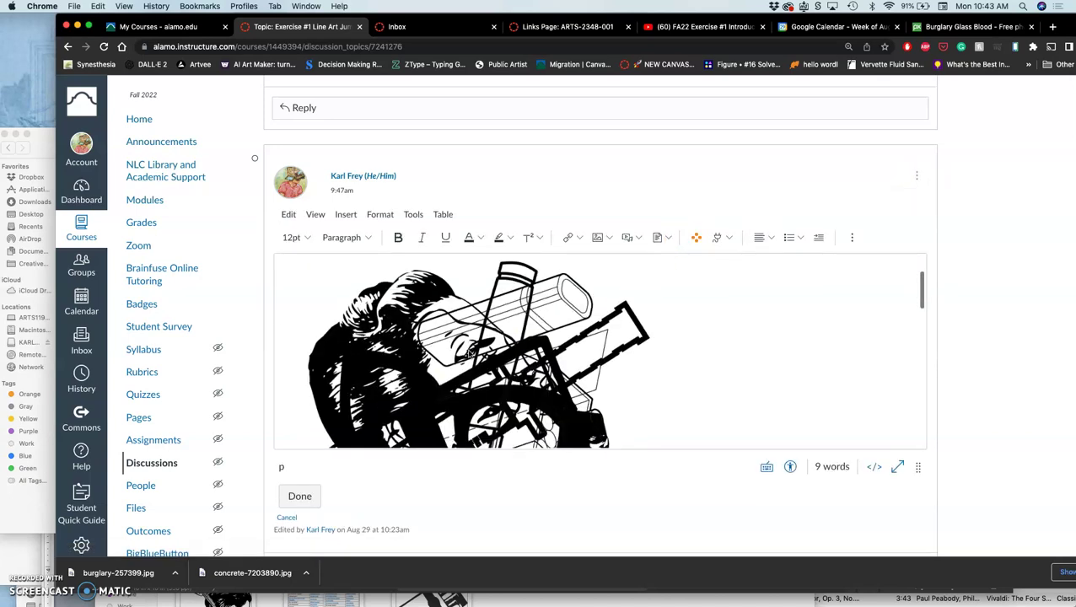
{"action": "scroll", "coordinate": [469, 354], "scroll_direction": "down", "scroll_amount": 10}
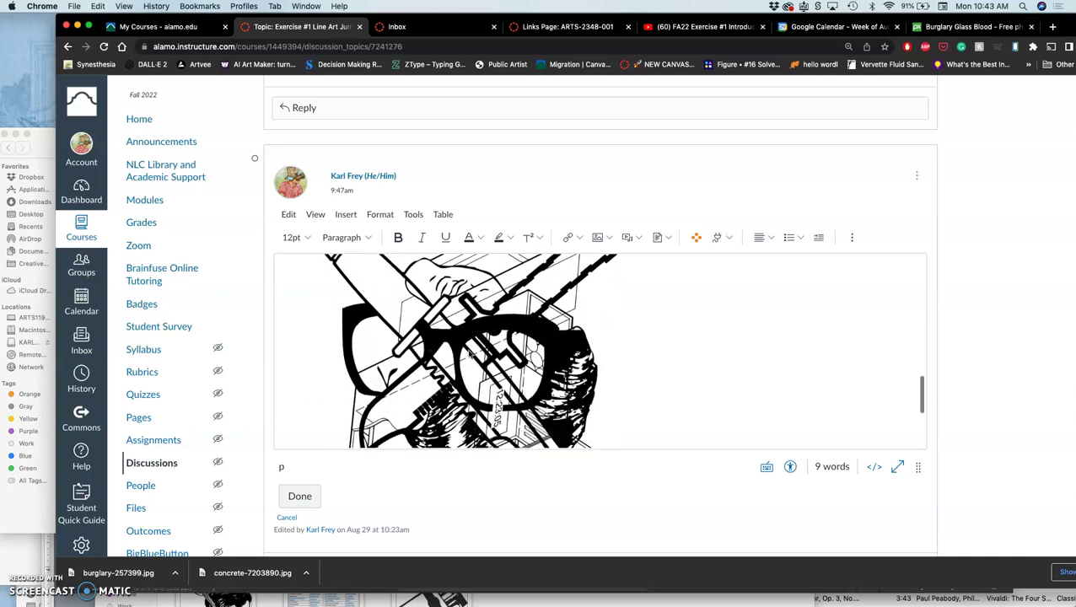
{"action": "scroll", "coordinate": [470, 354], "scroll_direction": "up", "scroll_amount": 8}
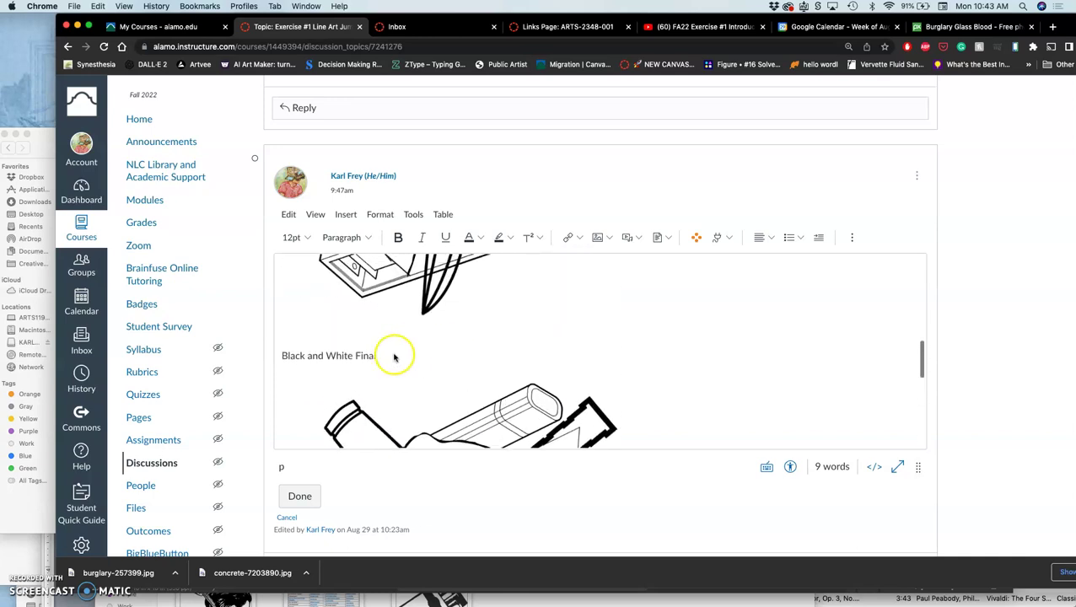
{"action": "left_click", "coordinate": [389, 355]}
{"action": "left_click_drag", "start_coordinate": [379, 360], "coordinate": [282, 356]}
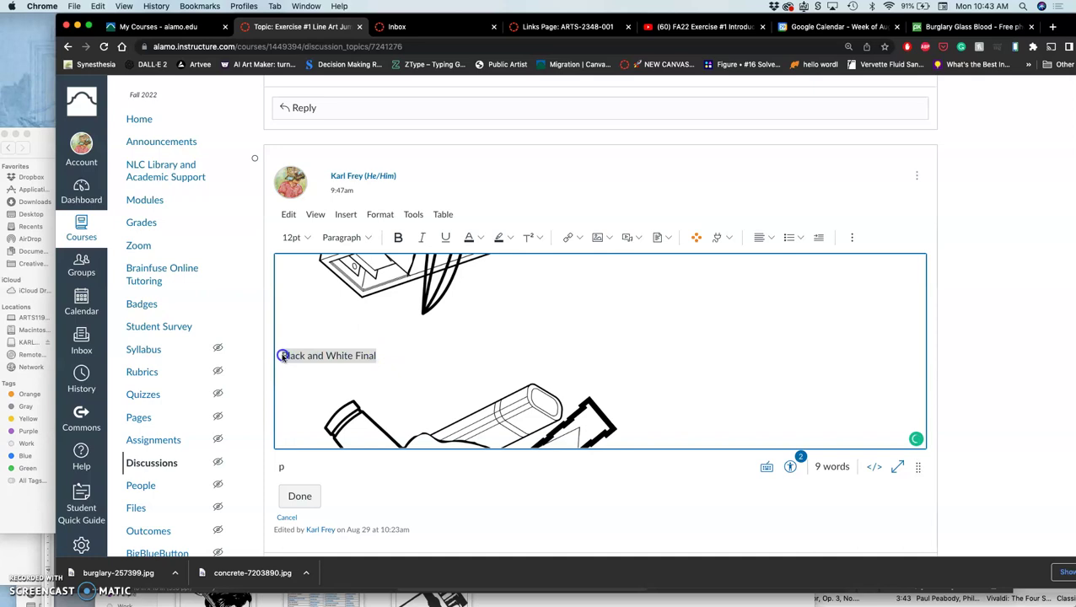
{"action": "key", "text": "BackSpace"}
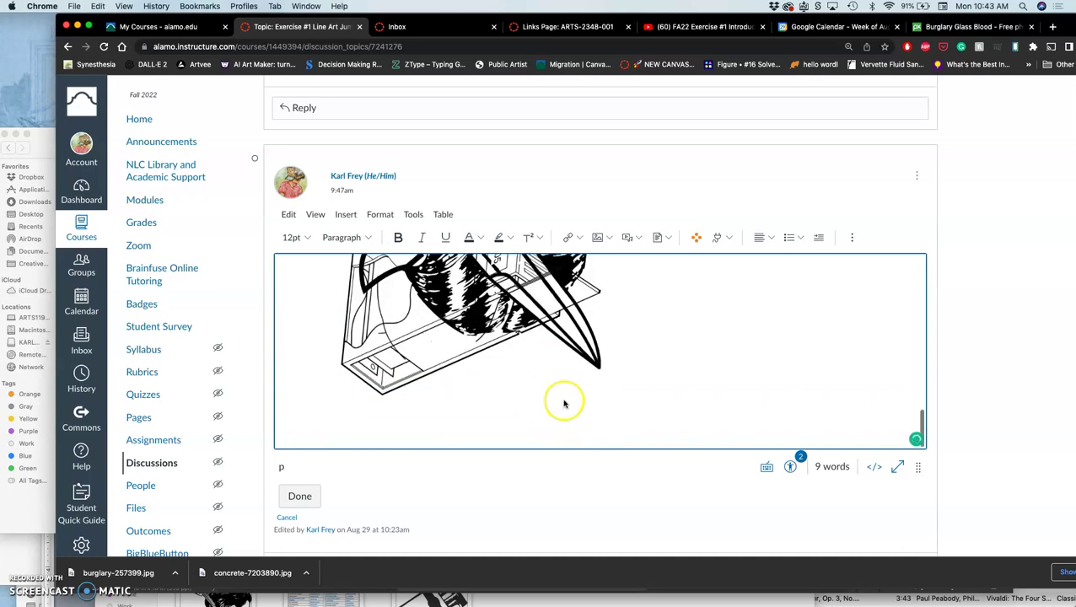
{"action": "key", "text": "super+z"}
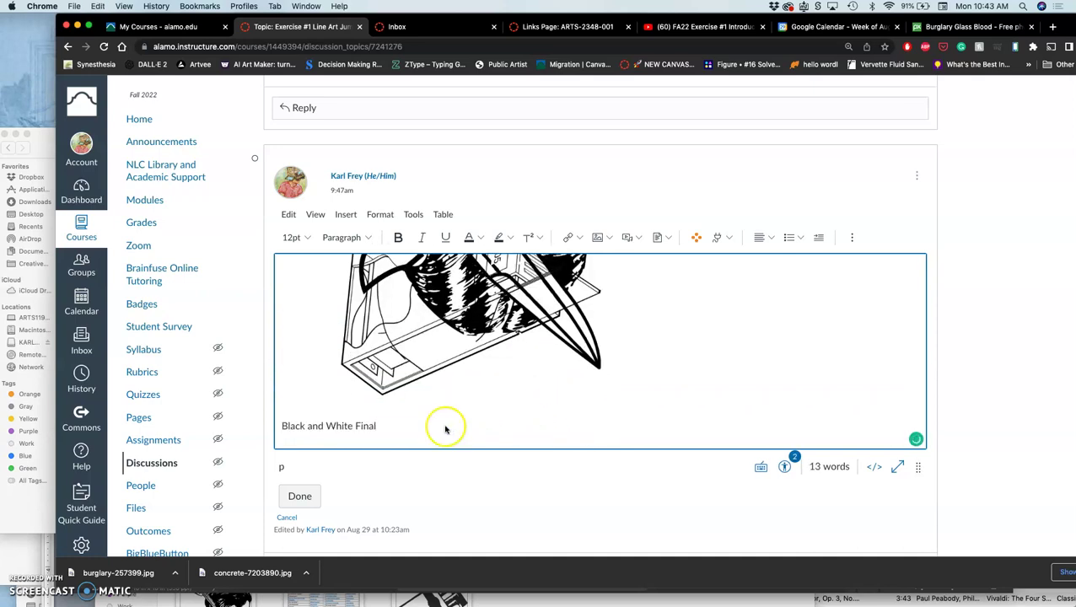
Step: Change the caption to 'Color Final - Outsiders' and add two empty lines beneath it
{"action": "left_click_drag", "start_coordinate": [353, 427], "coordinate": [285, 430]}
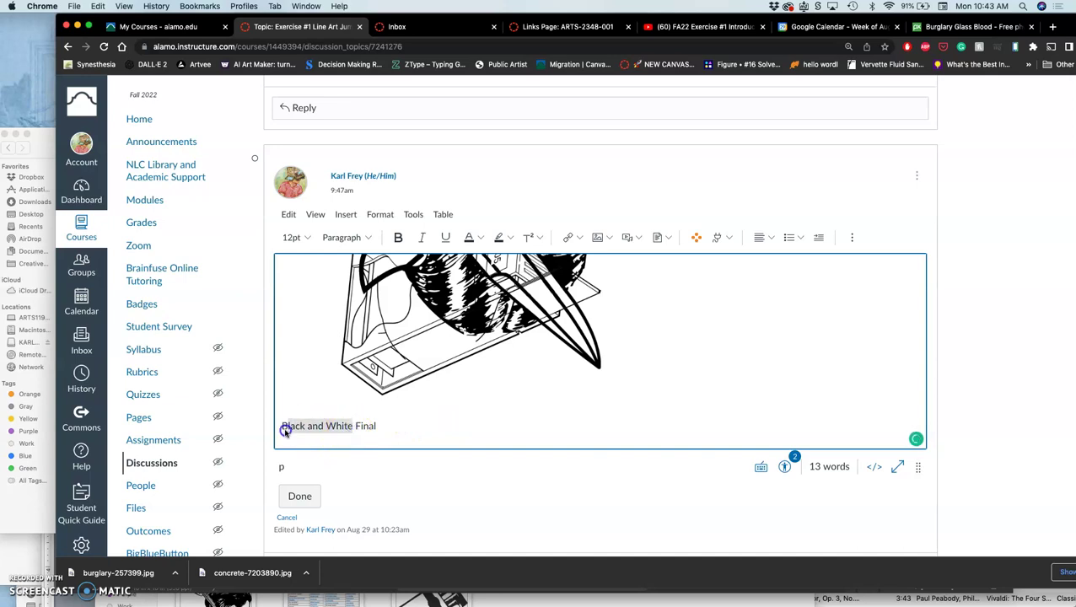
{"action": "type", "text": "Color"}
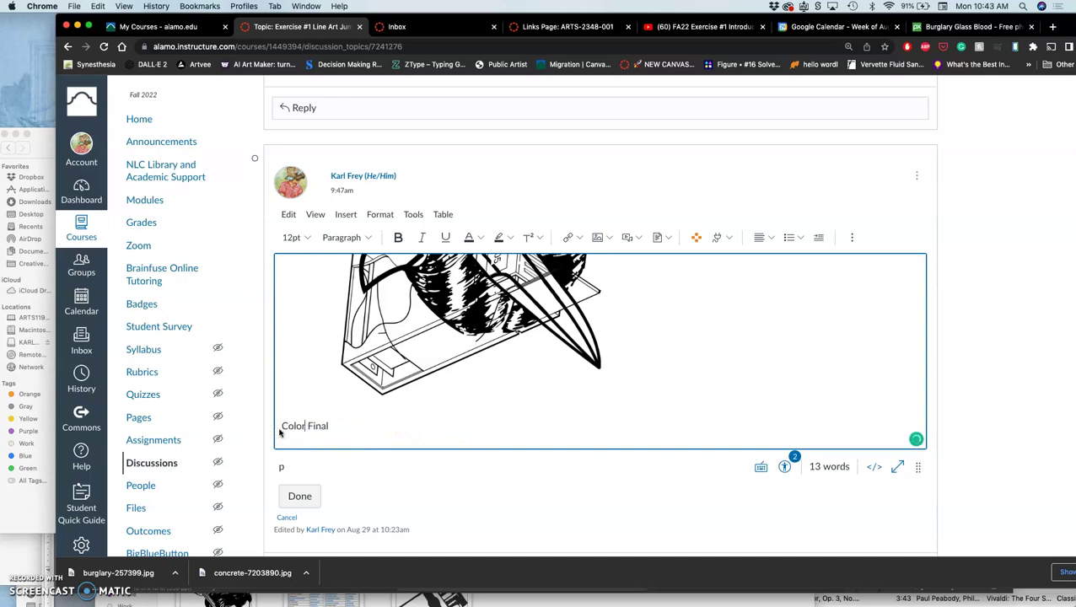
{"action": "left_click", "coordinate": [346, 424]}
{"action": "key", "text": "Return"}
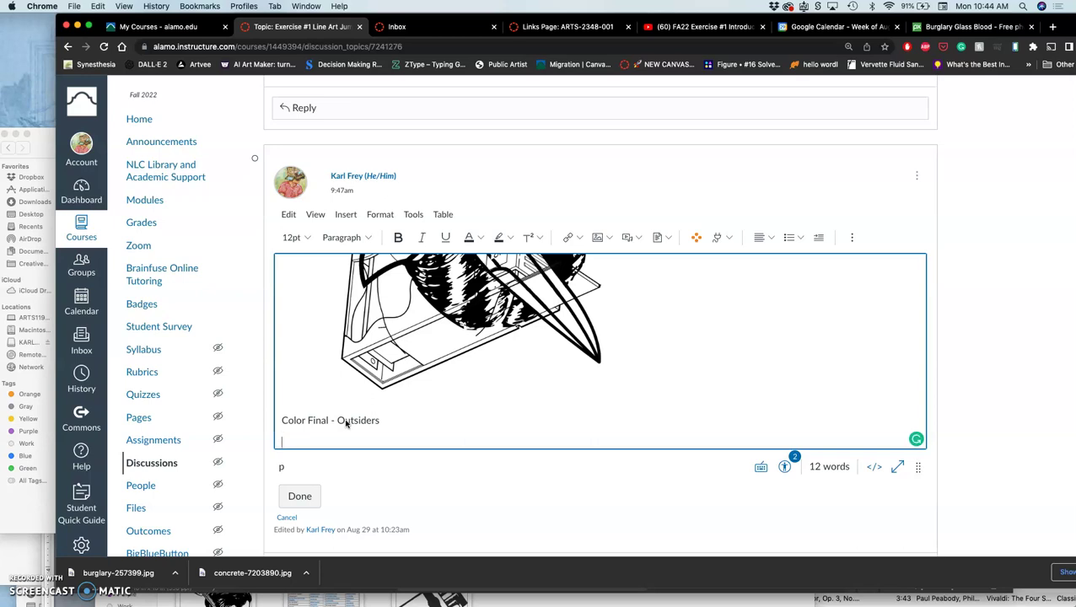
{"action": "key", "text": "Return"}
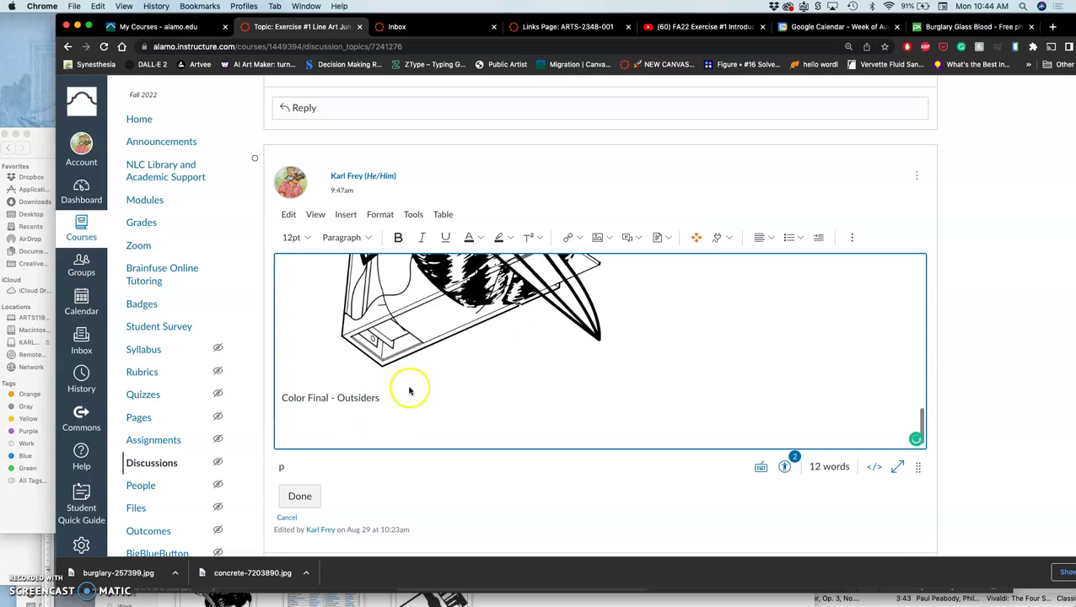
{"action": "scroll", "coordinate": [502, 385], "scroll_direction": "down", "scroll_amount": 1}
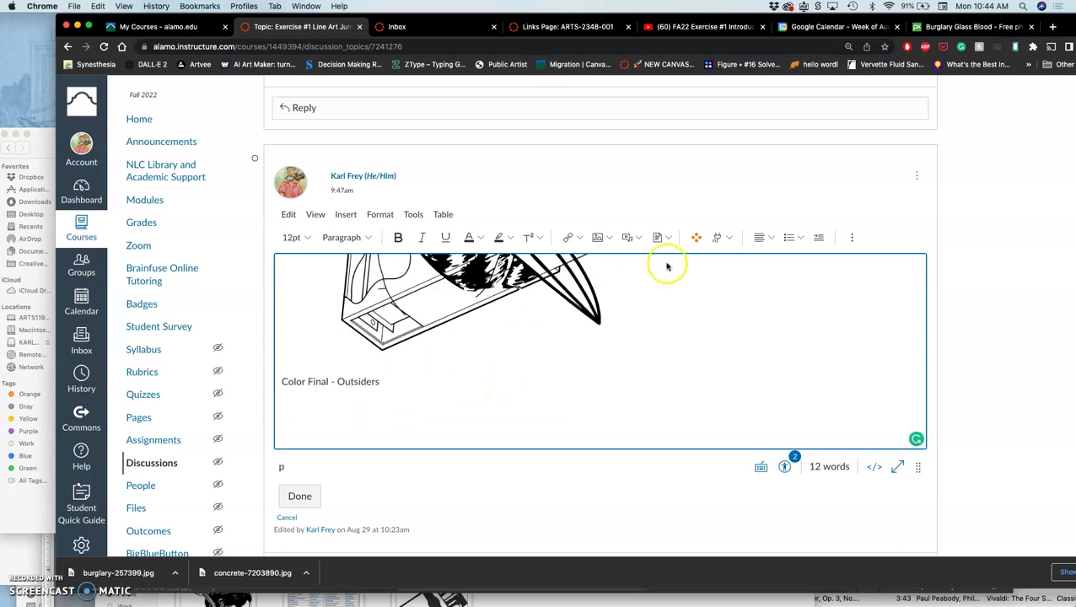
Step: Drag the color JPEG copy from Exercise #1 into Canvas's Upload Image area and submit it
{"action": "left_click", "coordinate": [595, 240]}
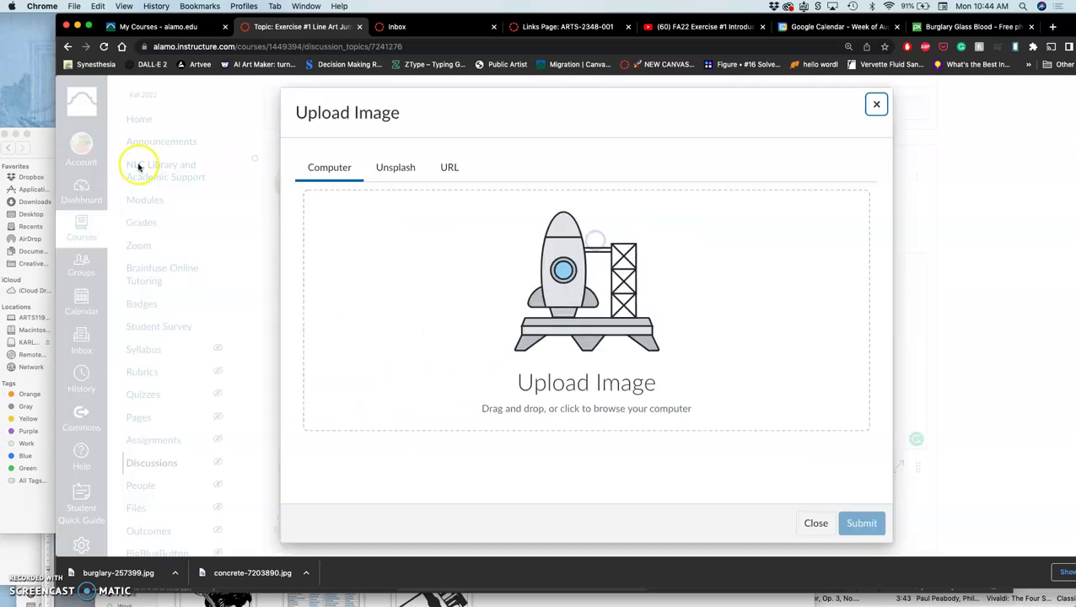
{"action": "left_click", "coordinate": [38, 153]}
{"action": "left_click", "coordinate": [324, 295]}
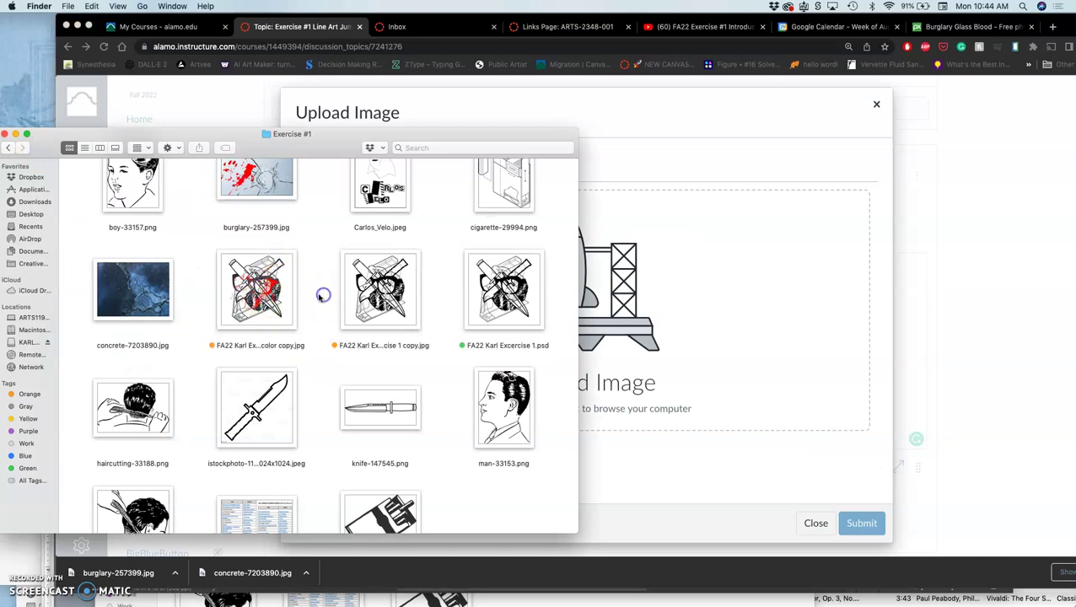
{"action": "left_click_drag", "start_coordinate": [257, 310], "coordinate": [653, 310]}
{"action": "left_click", "coordinate": [859, 522]}
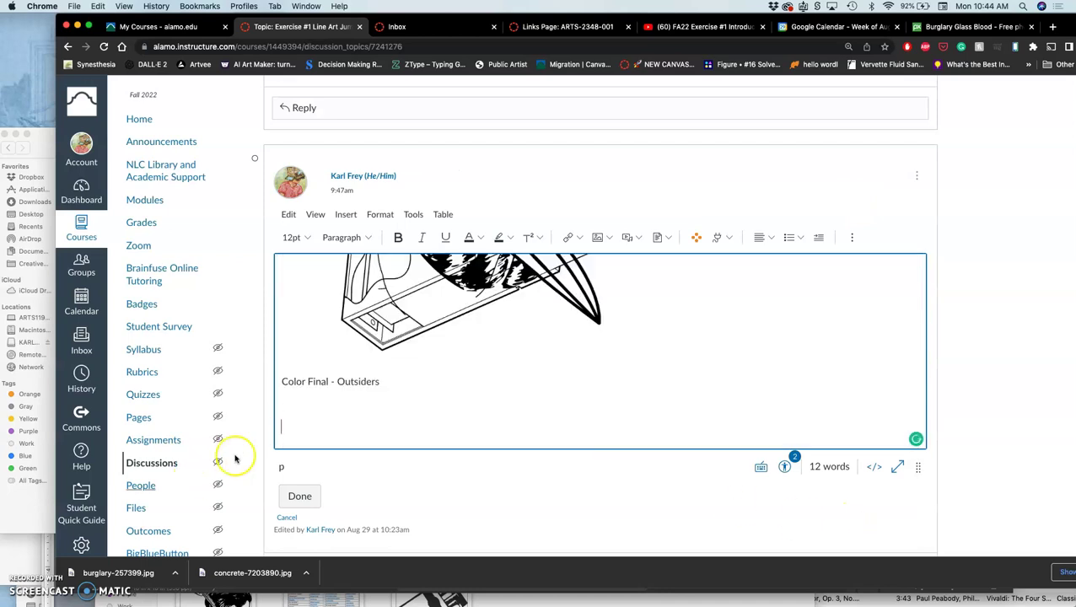
{"action": "scroll", "coordinate": [350, 383], "scroll_direction": "down", "scroll_amount": 3}
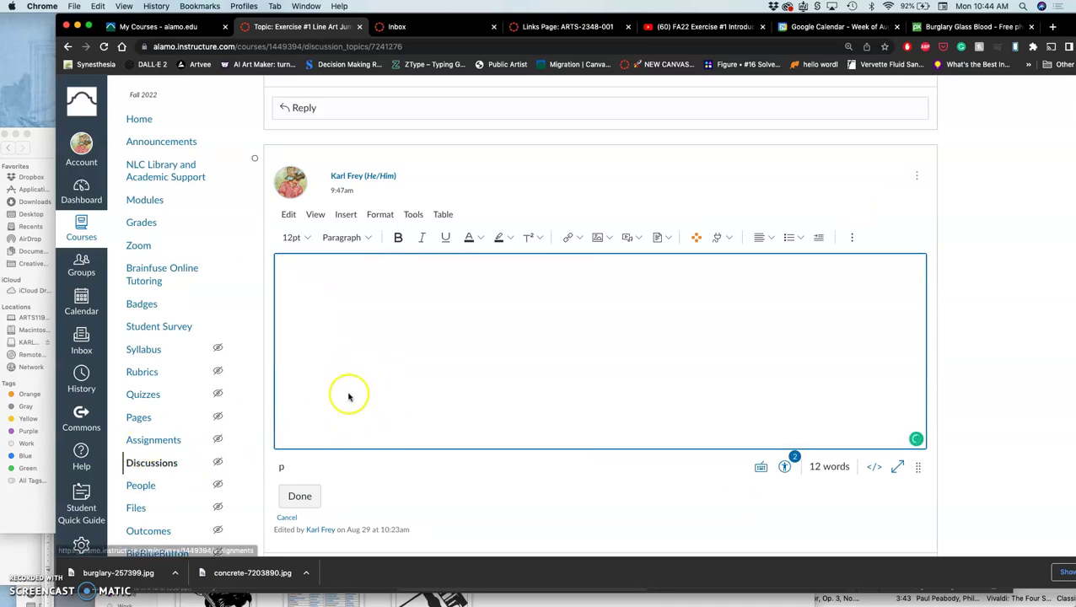